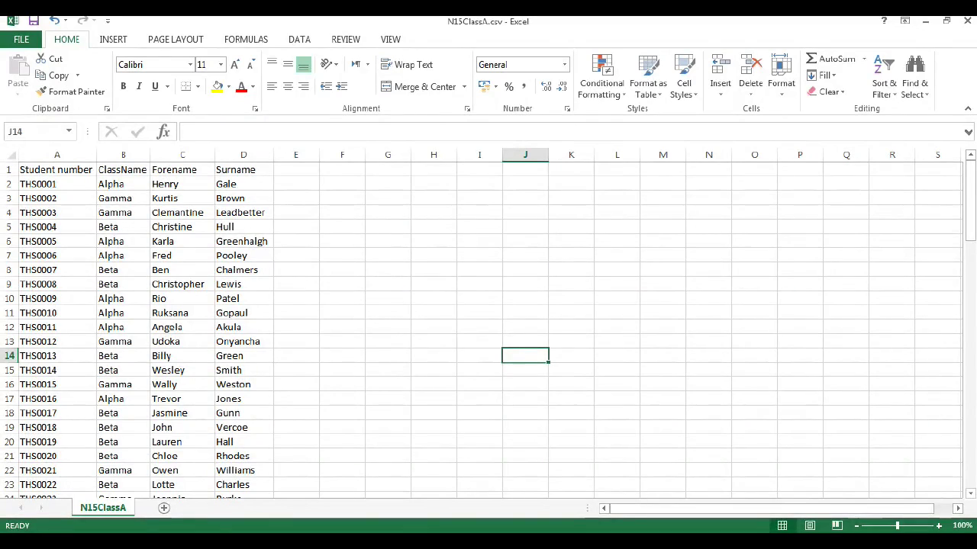
Step: Examine the student records in N15ClassA.csv, from the column headings and first student numbers down to the last student number
{"action": "left_click_drag", "start_coordinate": [56, 169], "coordinate": [245, 356]}
{"action": "left_click_drag", "start_coordinate": [57, 184], "coordinate": [57, 399]}
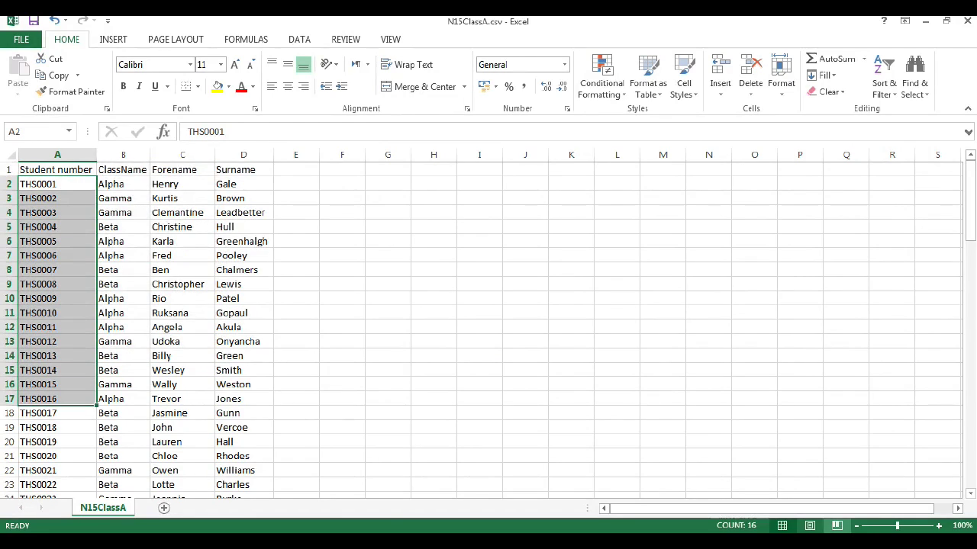
{"action": "left_click", "coordinate": [971, 494]}
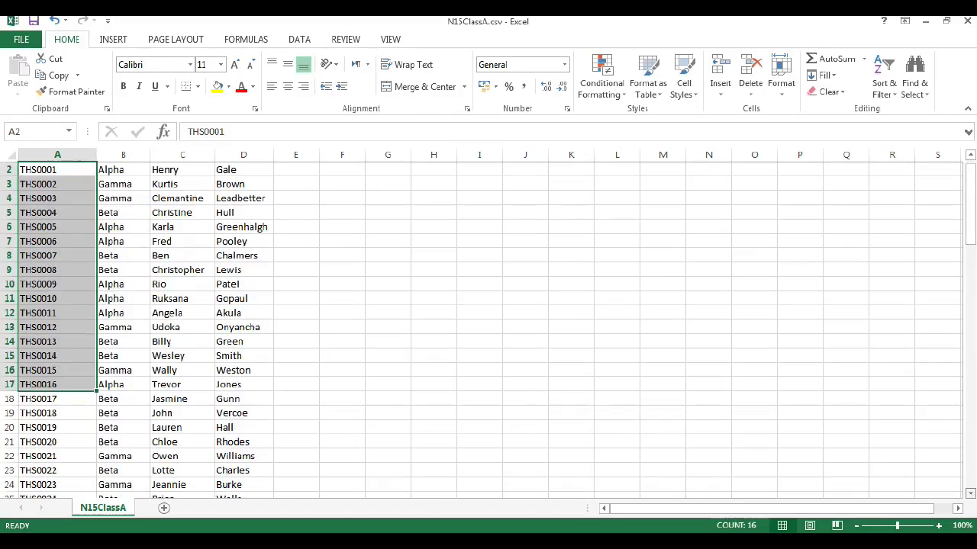
{"action": "scroll", "coordinate": [970, 494], "scroll_direction": "down", "scroll_amount": 10}
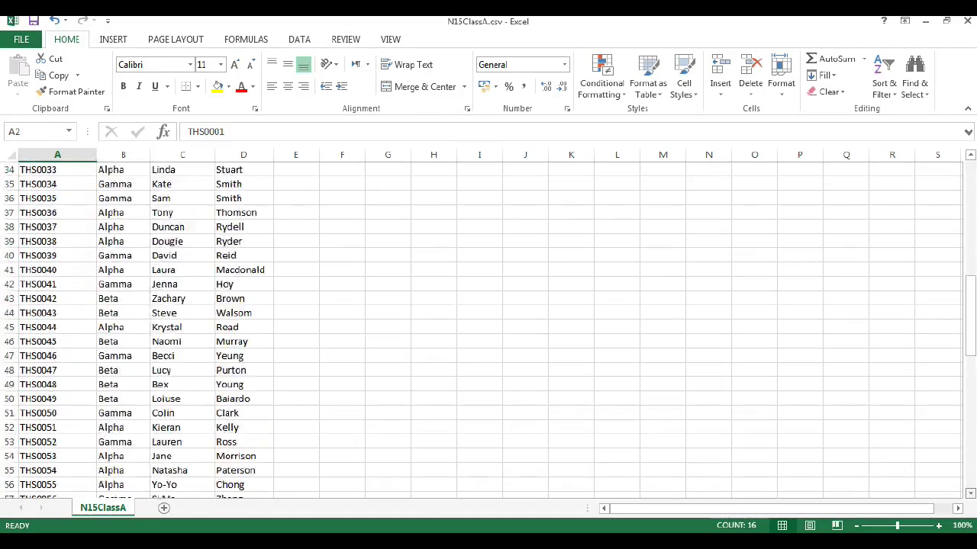
{"action": "scroll", "coordinate": [969, 494], "scroll_direction": "down", "scroll_amount": 9}
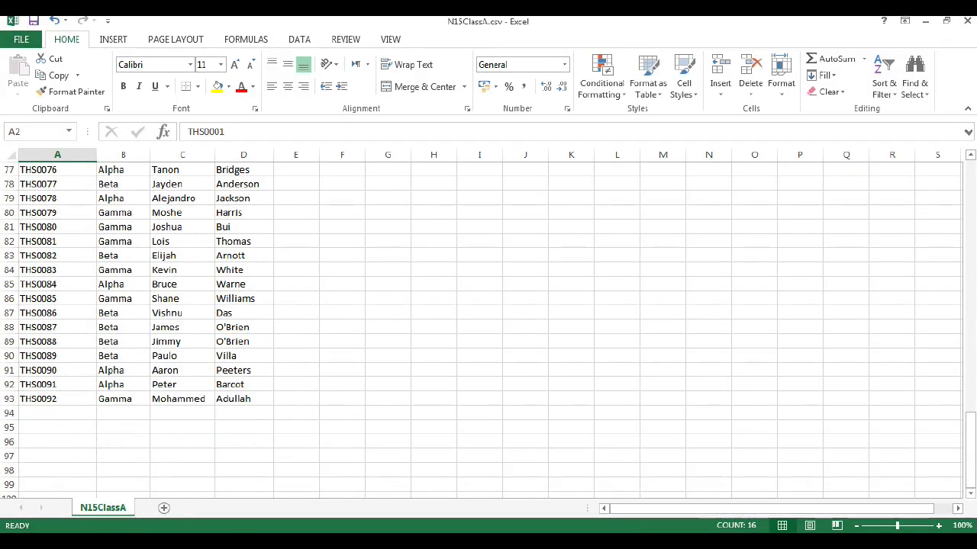
{"action": "left_click", "coordinate": [57, 399]}
Step: Switch to the exam paper 9713_w15_qp_02.pdf in Acrobat Reader and read question 4's instruction about entering the class name
{"action": "key", "text": "alt+Tab"}
{"action": "key", "text": "alt+Tab"}
{"action": "key", "text": "alt+Tab"}
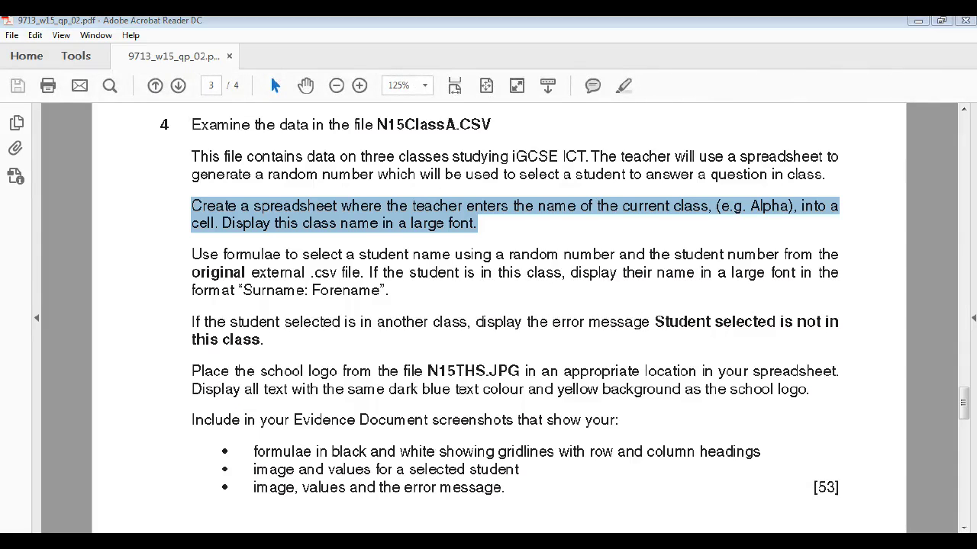
Step: Switch back to Excel, create a new blank workbook and enter alpha in cell A1
{"action": "key", "text": "alt+Tab"}
{"action": "key", "text": "ctrl+n"}
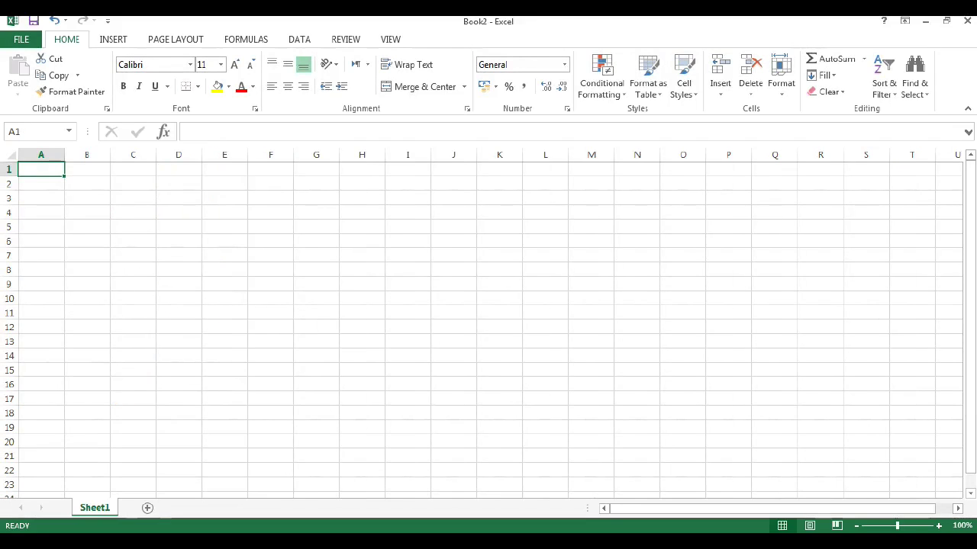
{"action": "type", "text": "alpha"}
{"action": "key", "text": "Return"}
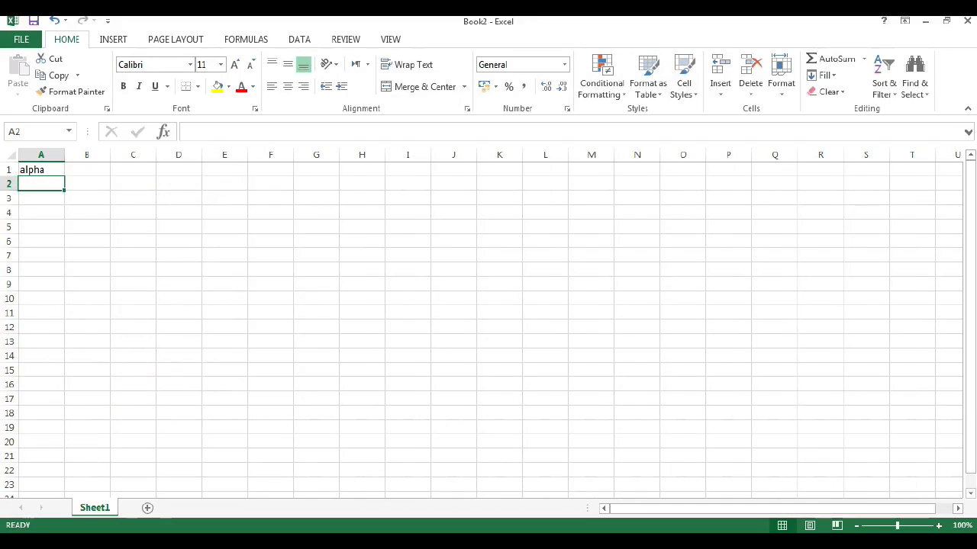
Step: Enlarge the class name in A1 to font size 20 and autofit the width of column A
{"action": "left_click", "coordinate": [41, 170]}
{"action": "left_click", "coordinate": [234, 64]}
{"action": "left_click", "coordinate": [234, 64]}
{"action": "left_click", "coordinate": [235, 64]}
{"action": "left_click", "coordinate": [234, 64]}
{"action": "left_click", "coordinate": [234, 64]}
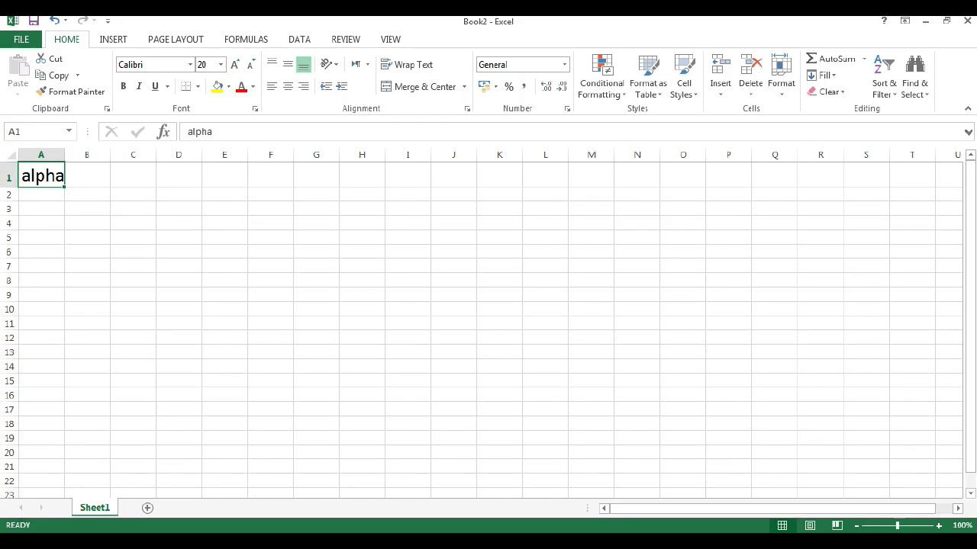
{"action": "double_click", "coordinate": [65, 155]}
Step: Insert a RANDBETWEEN function in cell C3 with bottom value 1 and top value 92
{"action": "left_click", "coordinate": [138, 209]}
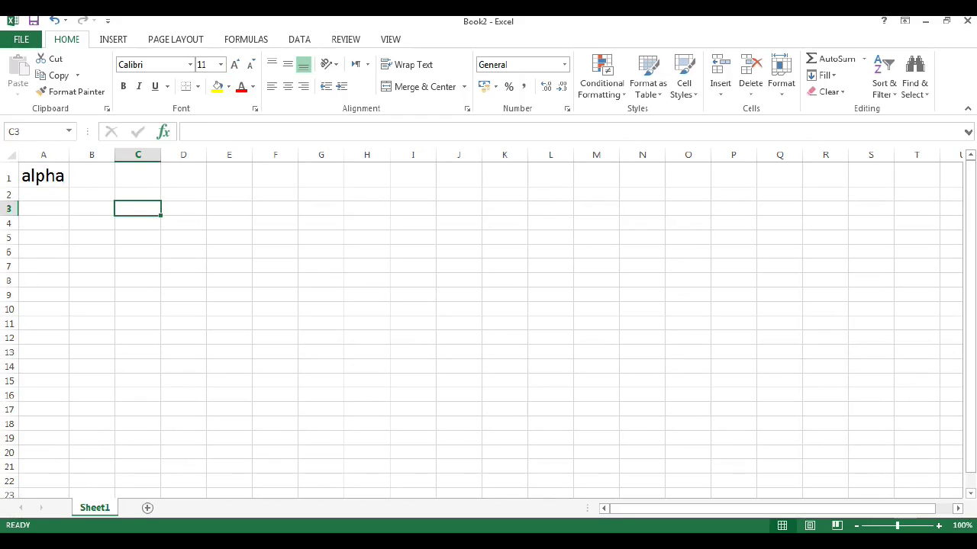
{"action": "left_click", "coordinate": [163, 132]}
{"action": "left_click", "coordinate": [531, 200]}
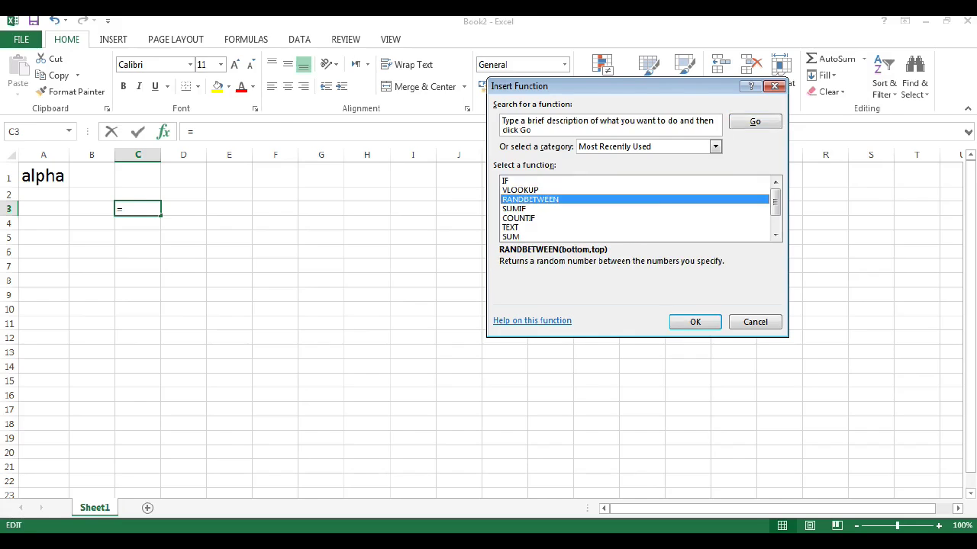
{"action": "key", "text": "Return"}
{"action": "left_click", "coordinate": [572, 173]}
{"action": "type", "text": "1"}
{"action": "key", "text": "BackSpace"}
{"action": "left_click", "coordinate": [572, 156]}
{"action": "type", "text": "1"}
{"action": "key", "text": "Tab"}
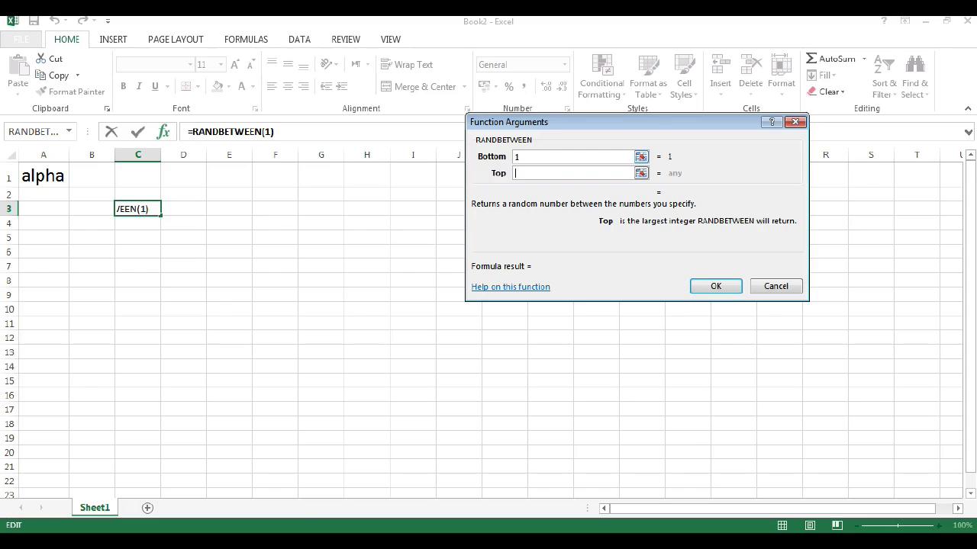
{"action": "type", "text": "92"}
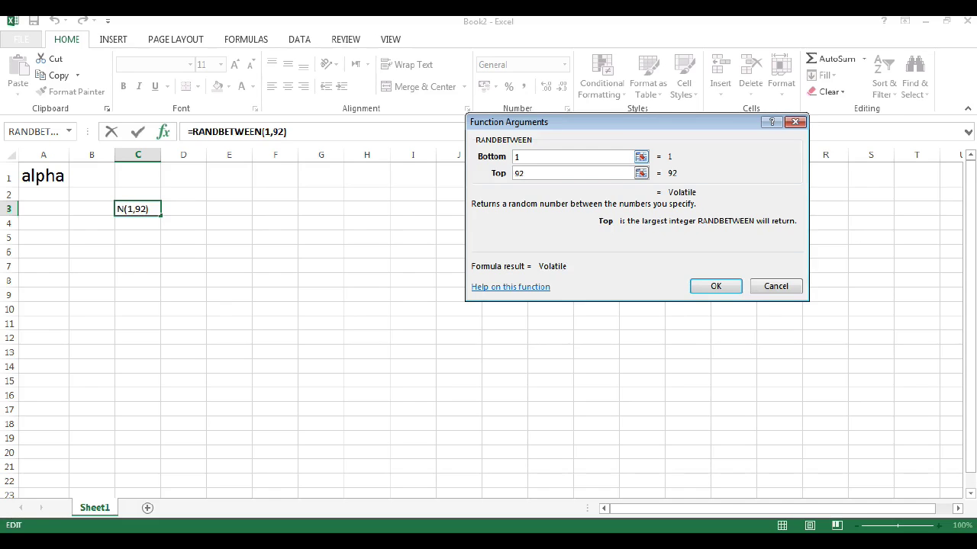
{"action": "left_click", "coordinate": [716, 286]}
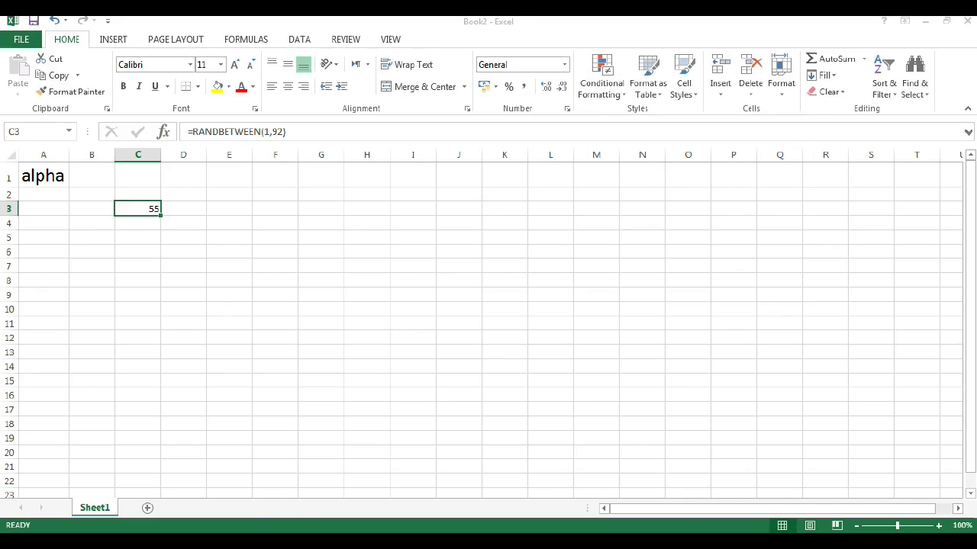
Step: Check the student number format in N15ClassA.csv and prefix the RANDBETWEEN formula in C3 of the new workbook with "THS"&
{"action": "key", "text": "alt+Tab"}
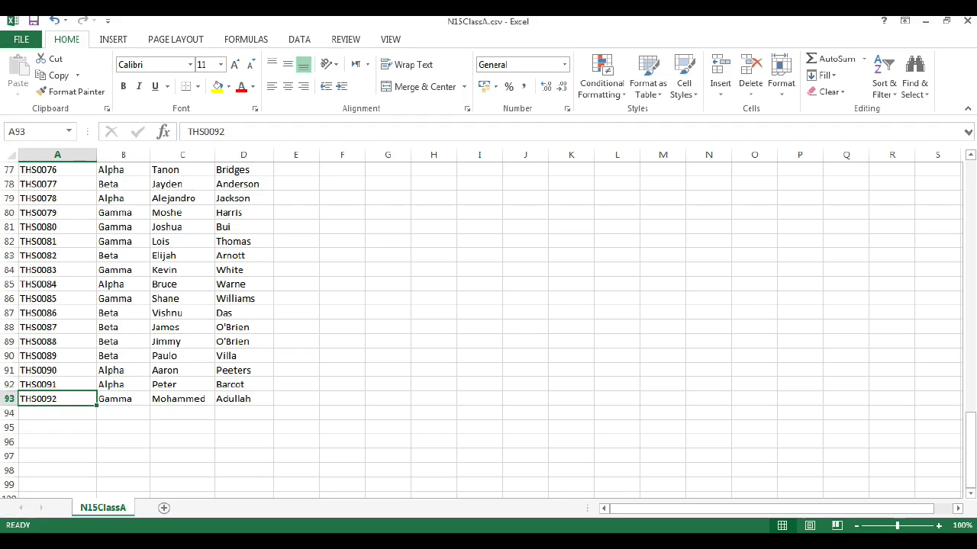
{"action": "key", "text": "alt+Tab"}
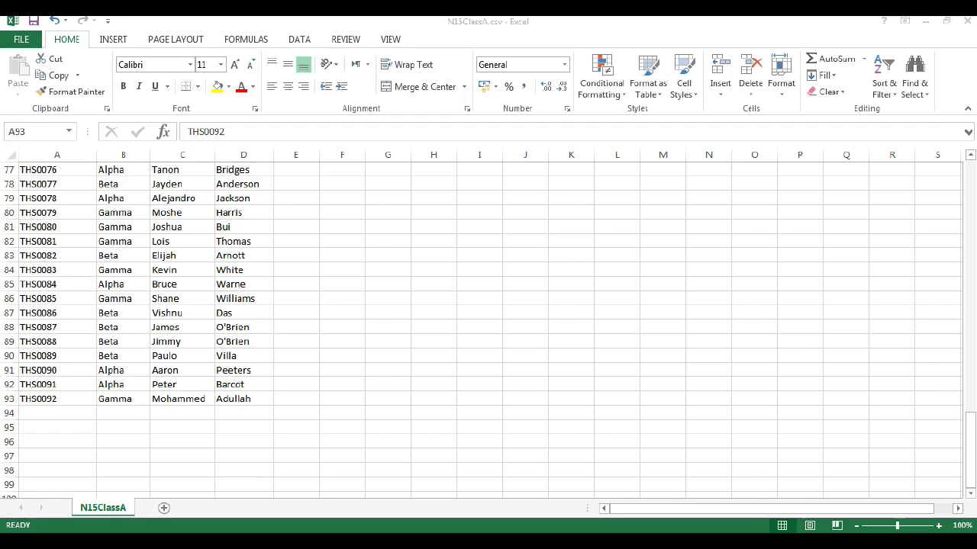
{"action": "key", "text": "alt+Tab"}
{"action": "left_click", "coordinate": [192, 132]}
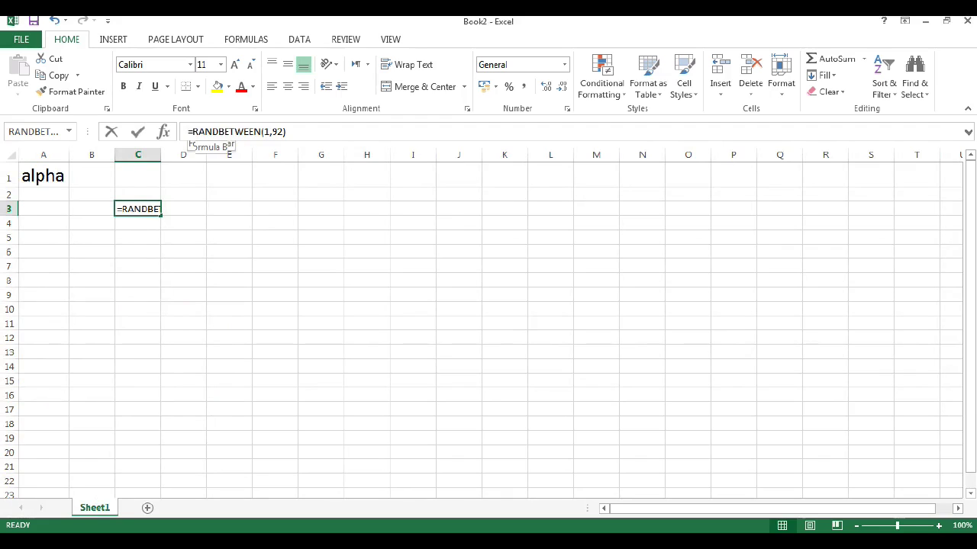
{"action": "type", "text": "\"THS\""}
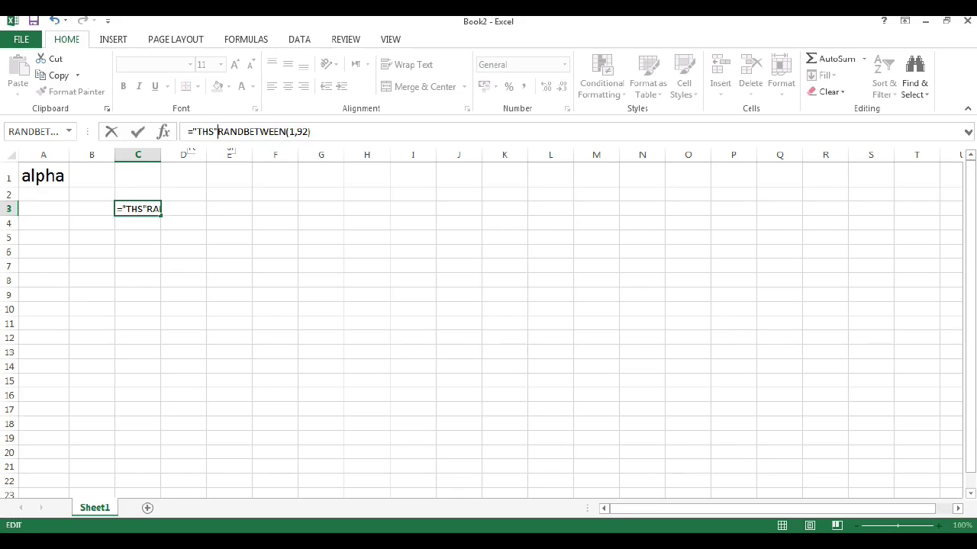
{"action": "type", "text": "&"}
{"action": "key", "text": "Return"}
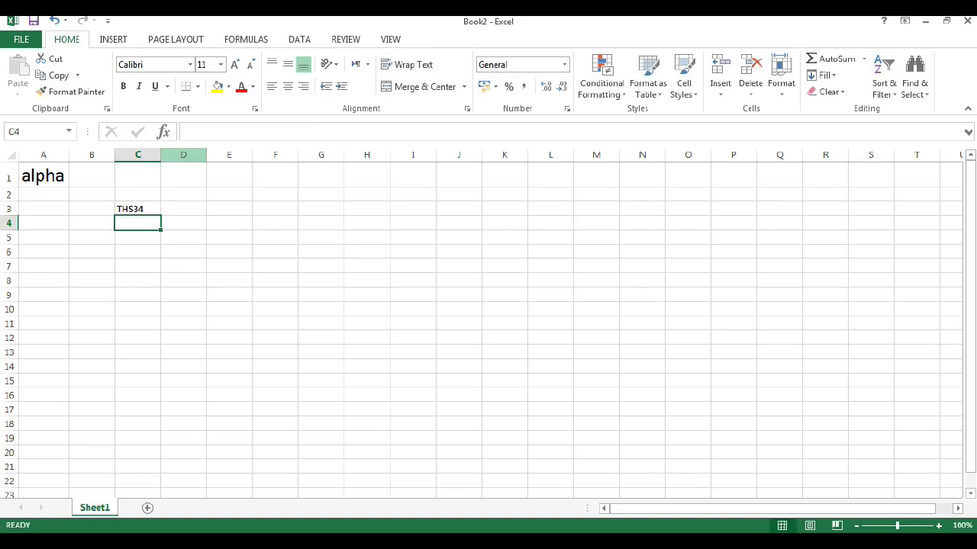
Step: Compare the C3 formula with N15ClassA.csv, examining the digits after THS in the last and first student numbers
{"action": "left_click", "coordinate": [139, 209]}
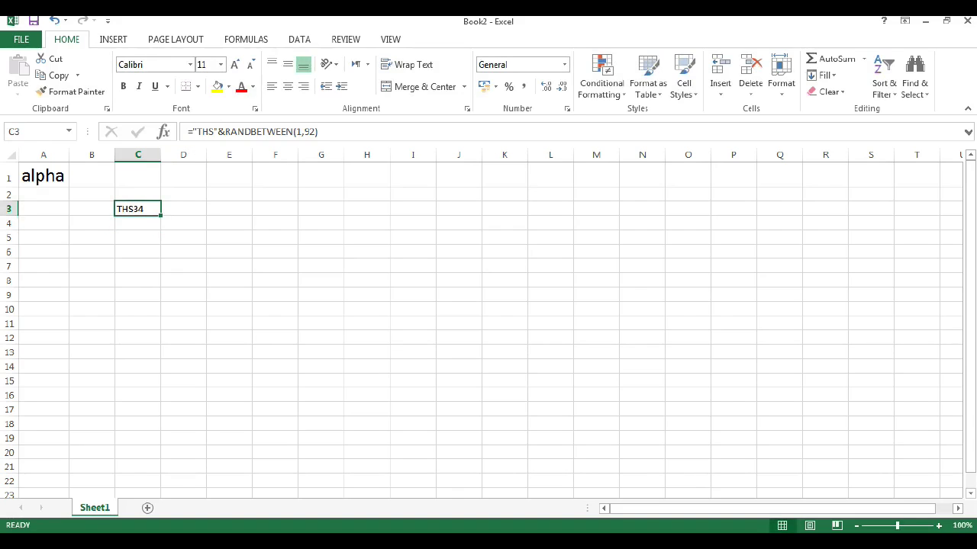
{"action": "key", "text": "alt+Tab"}
{"action": "key", "text": "alt+Tab"}
{"action": "key", "text": "alt+Tab"}
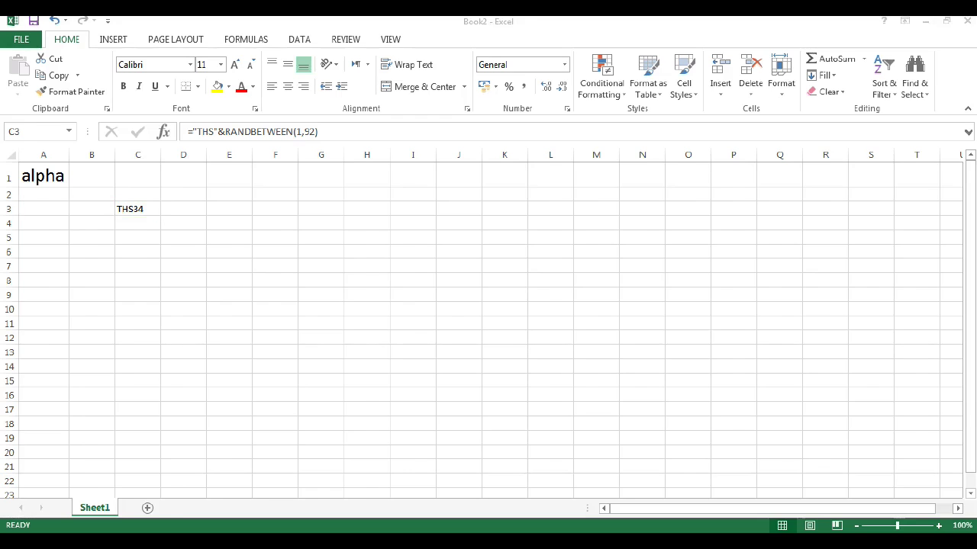
{"action": "key", "text": "alt+Tab"}
{"action": "key", "text": "F2"}
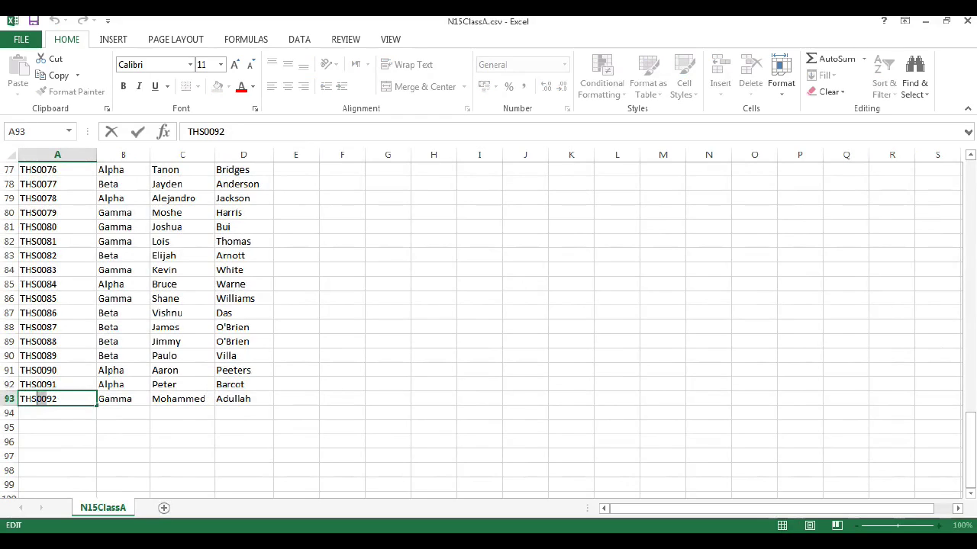
{"action": "key", "text": "Return"}
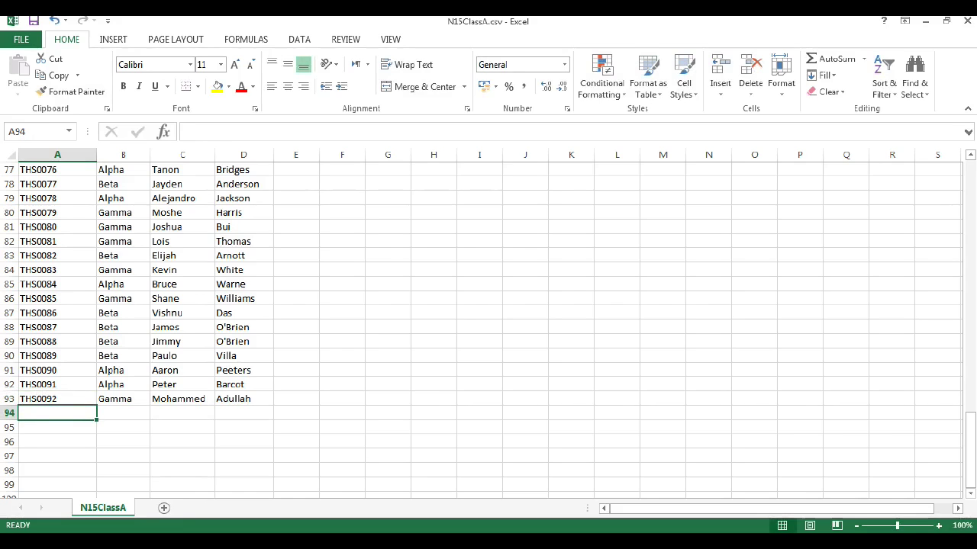
{"action": "key", "text": "ctrl+Home"}
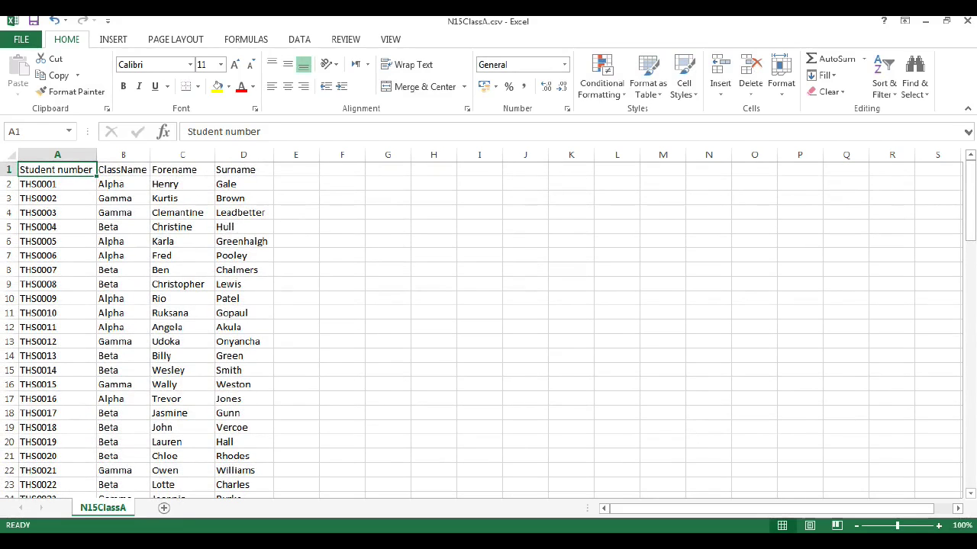
{"action": "key", "text": "Down"}
{"action": "key", "text": "F2"}
{"action": "key", "text": "shift+Left"}
{"action": "key", "text": "shift+Left"}
{"action": "key", "text": "shift+Left"}
{"action": "key", "text": "shift+Left"}
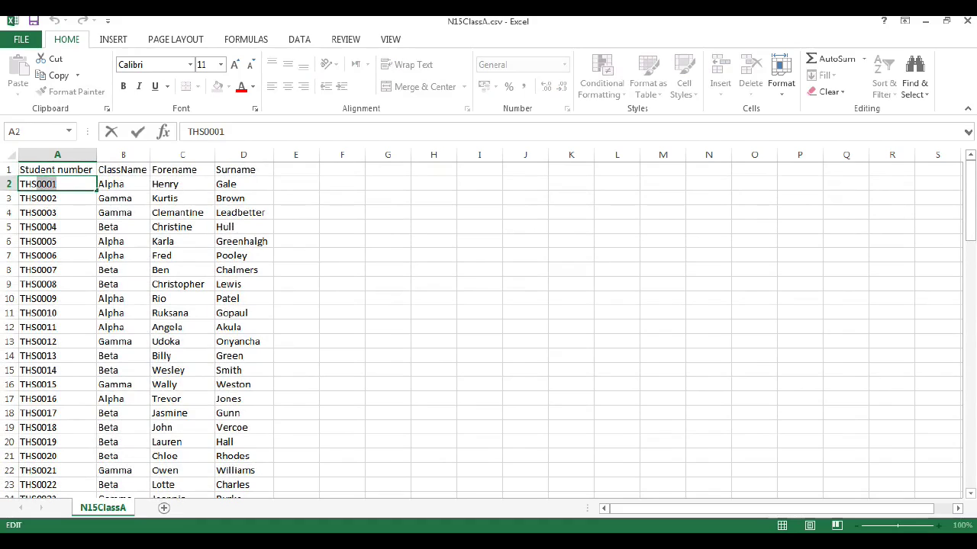
{"action": "key", "text": "Return"}
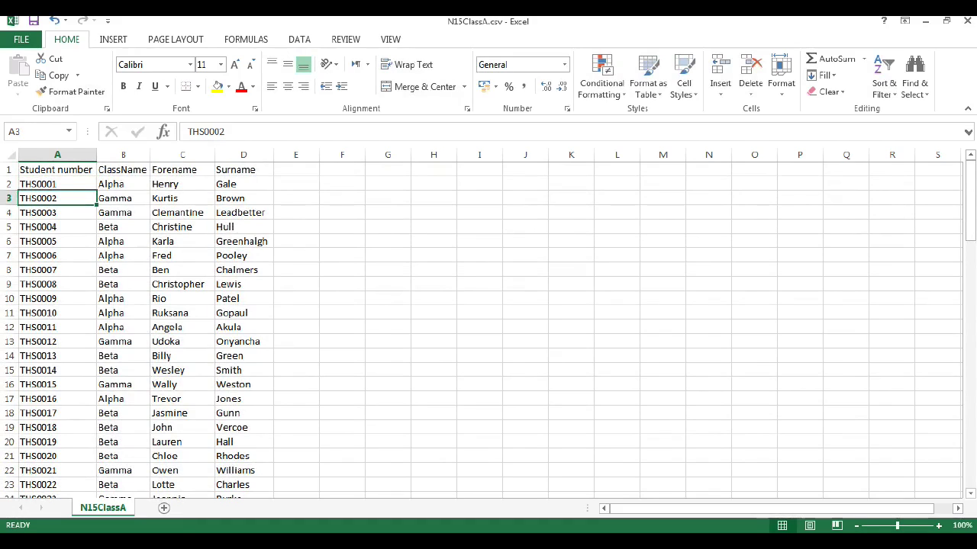
Step: Return to the new workbook and extend the C3 formula to ="THS"&RIGHT("0000"&RANDBETWEEN(1,92),4)
{"action": "key", "text": "alt+Tab"}
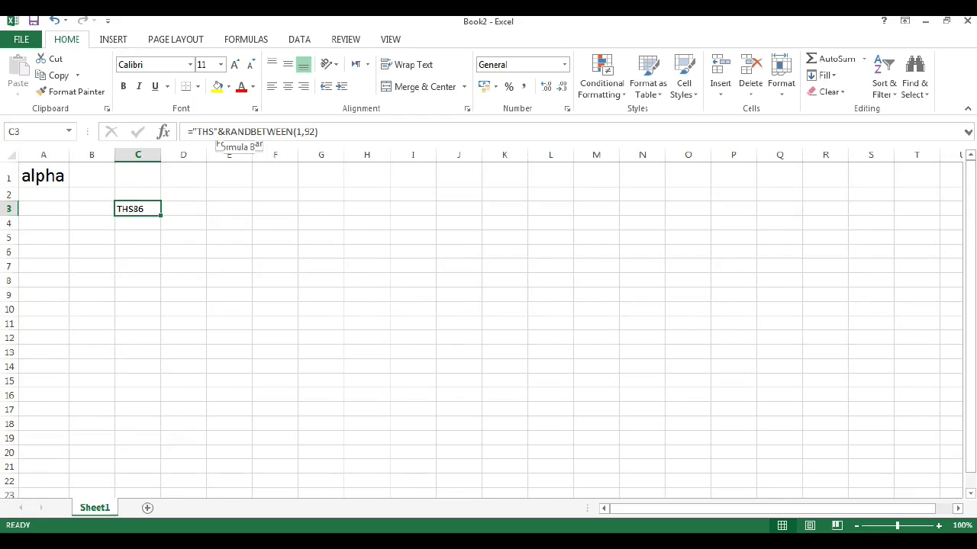
{"action": "left_click", "coordinate": [225, 131]}
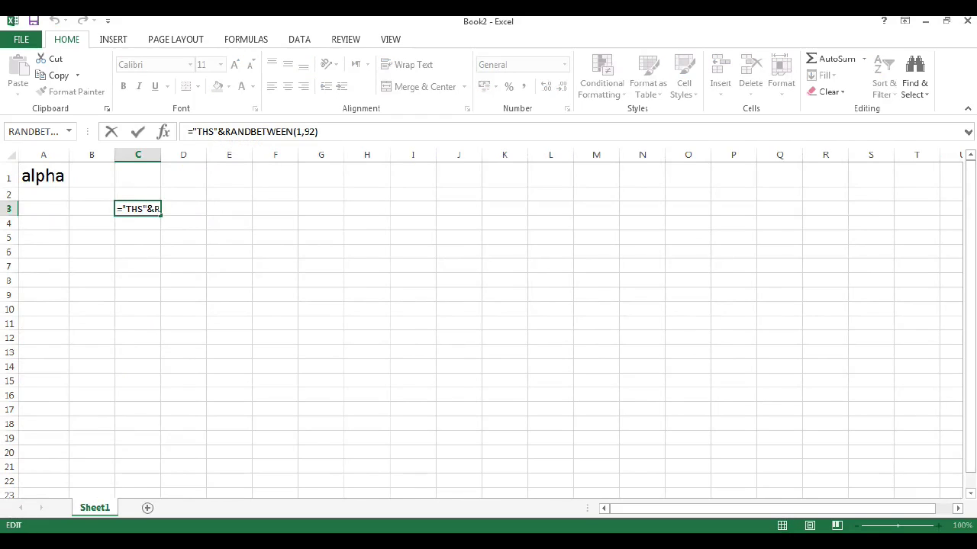
{"action": "type", "text": "R"}
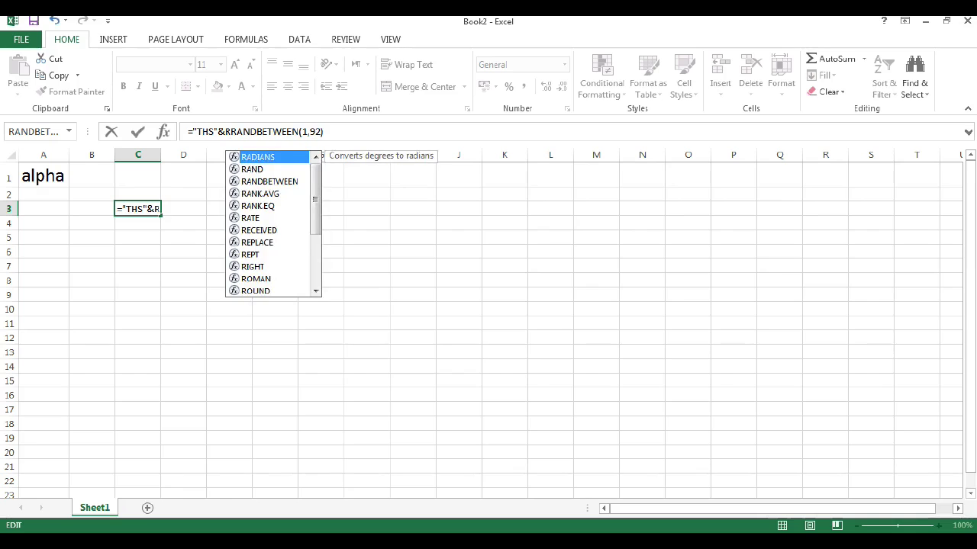
{"action": "type", "text": "ight"}
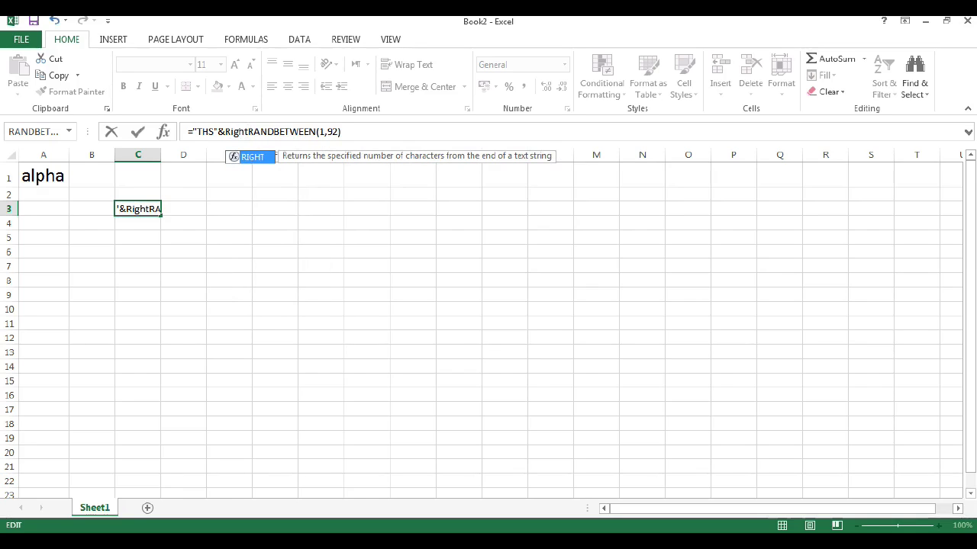
{"action": "type", "text": "("}
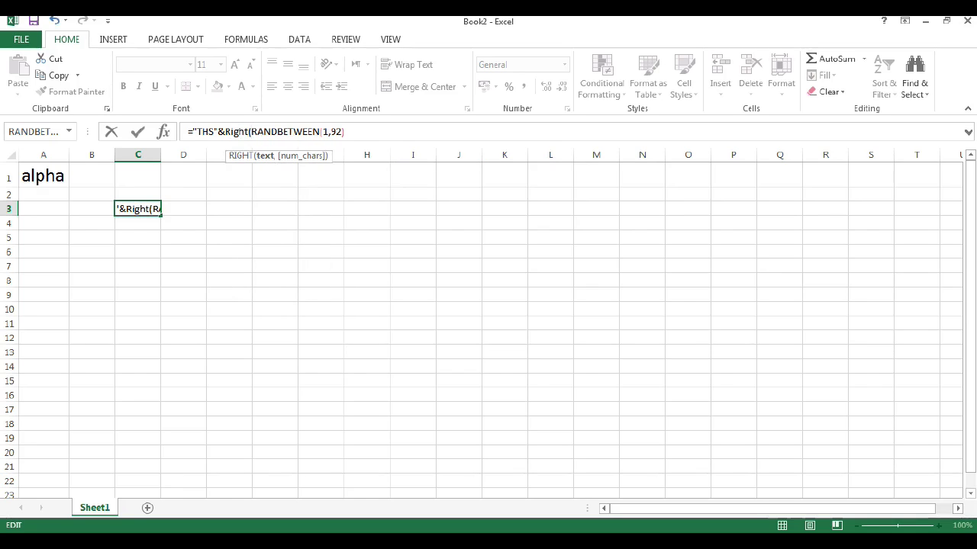
{"action": "type", "text": "\"0000"}
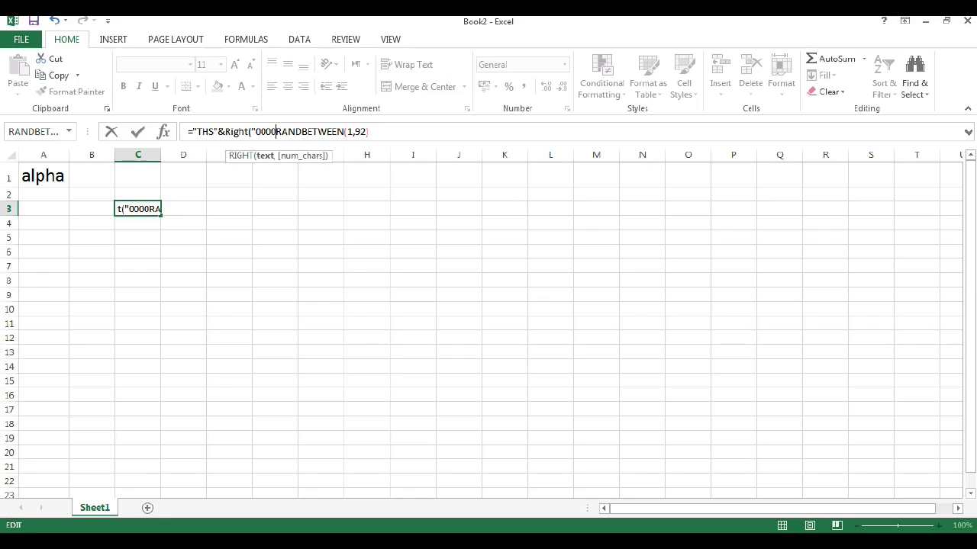
{"action": "type", "text": "\""}
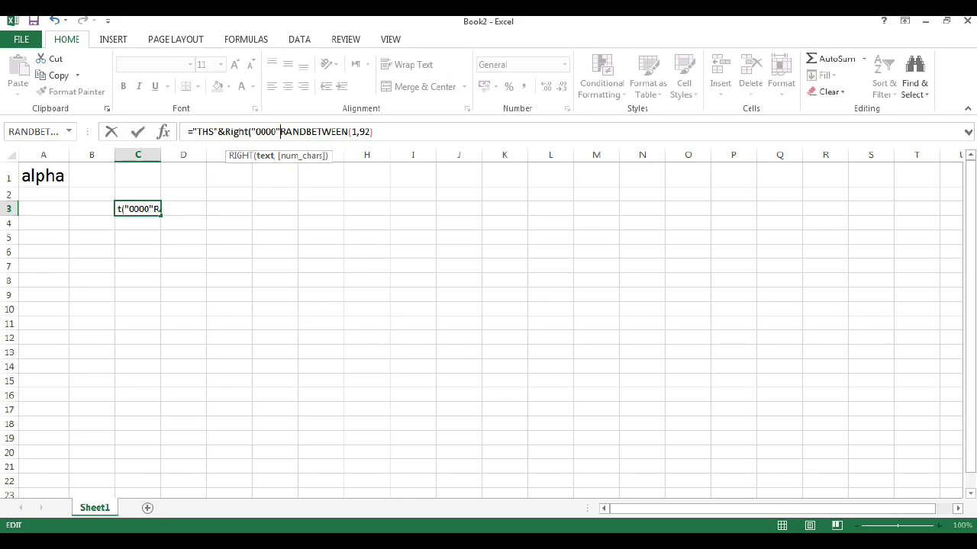
{"action": "type", "text": "&"}
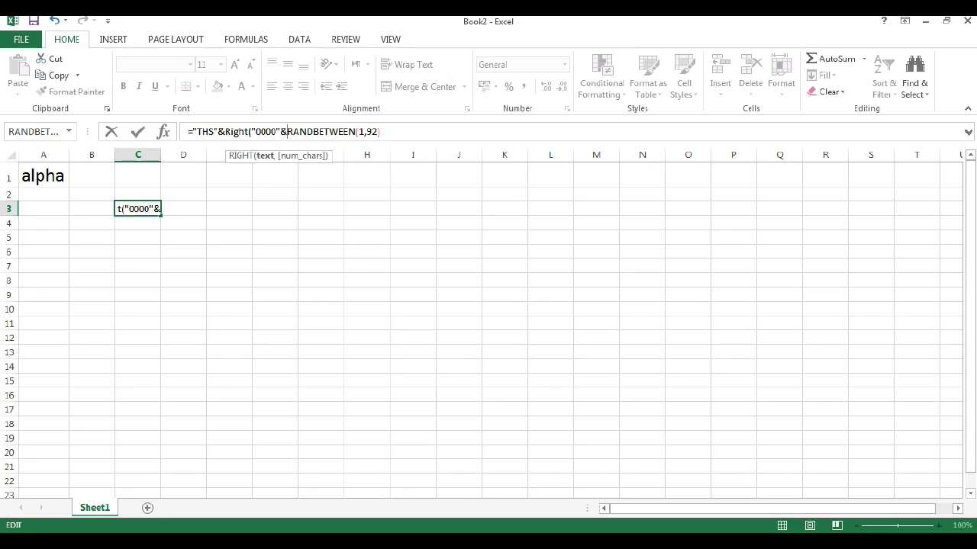
{"action": "key", "text": "End"}
{"action": "type", "text": ",4"}
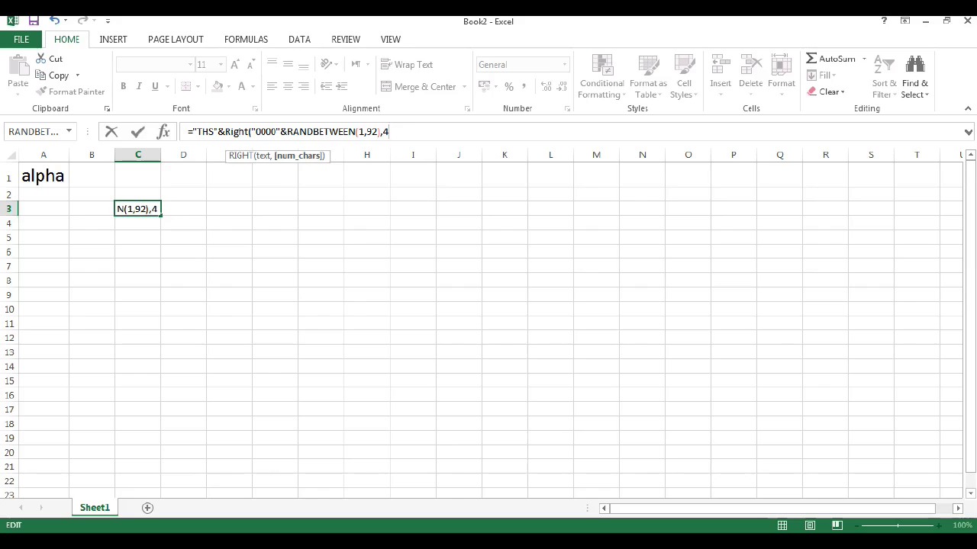
{"action": "key", "text": "Return"}
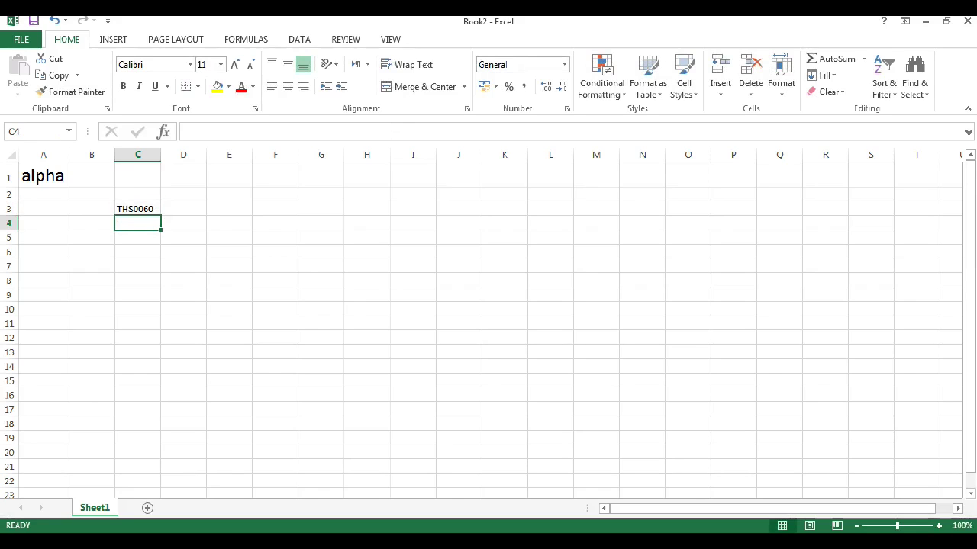
Step: Switch to the question paper in Adobe Acrobat Reader and review the instructions on the student name format and the error message
{"action": "left_click", "coordinate": [229, 195]}
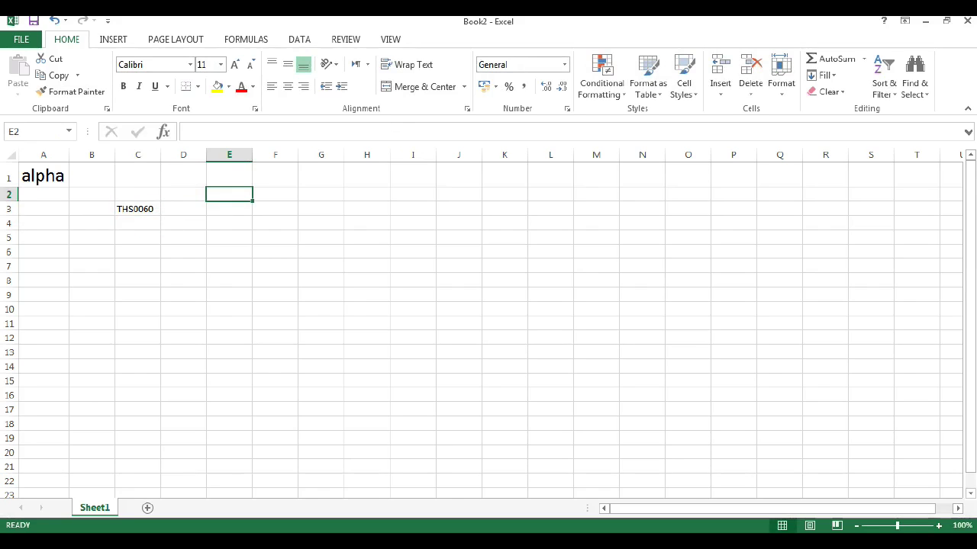
{"action": "key", "text": "alt+Tab"}
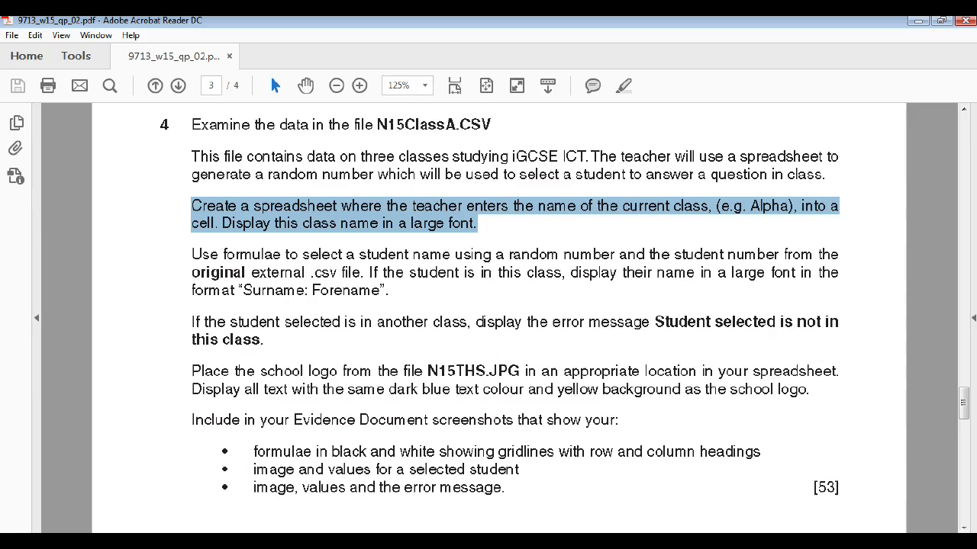
{"action": "left_click", "coordinate": [192, 255]}
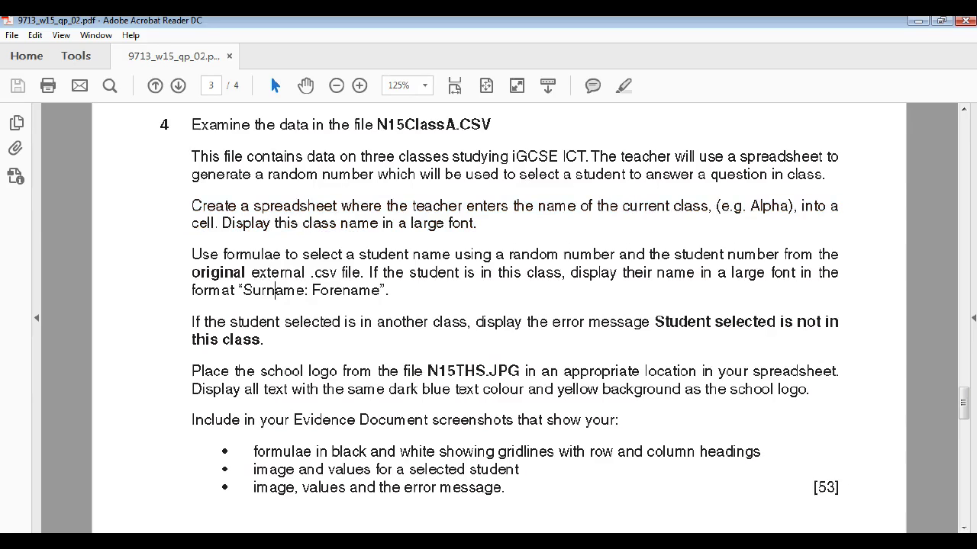
{"action": "left_click_drag", "start_coordinate": [192, 255], "coordinate": [389, 292]}
{"action": "left_click", "coordinate": [382, 273]}
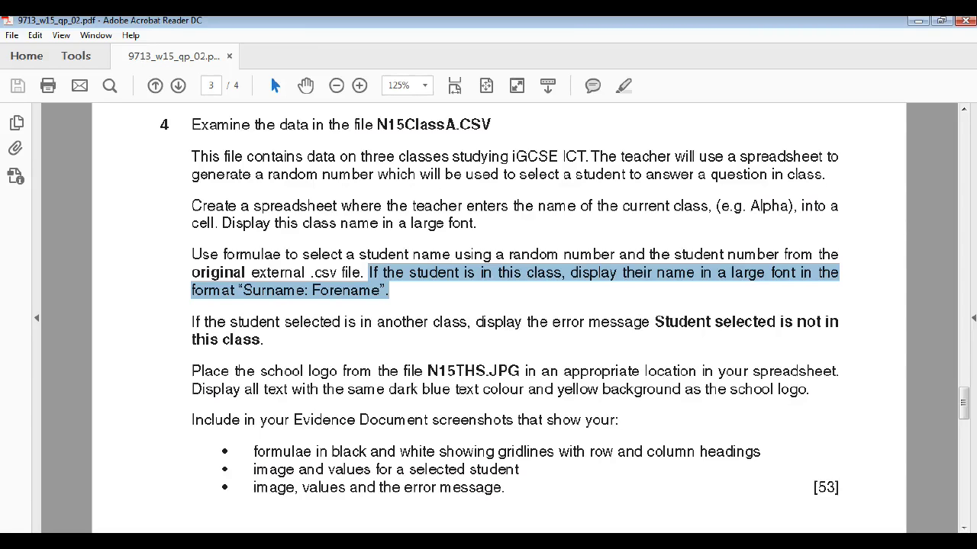
{"action": "left_click_drag", "start_coordinate": [192, 322], "coordinate": [264, 341]}
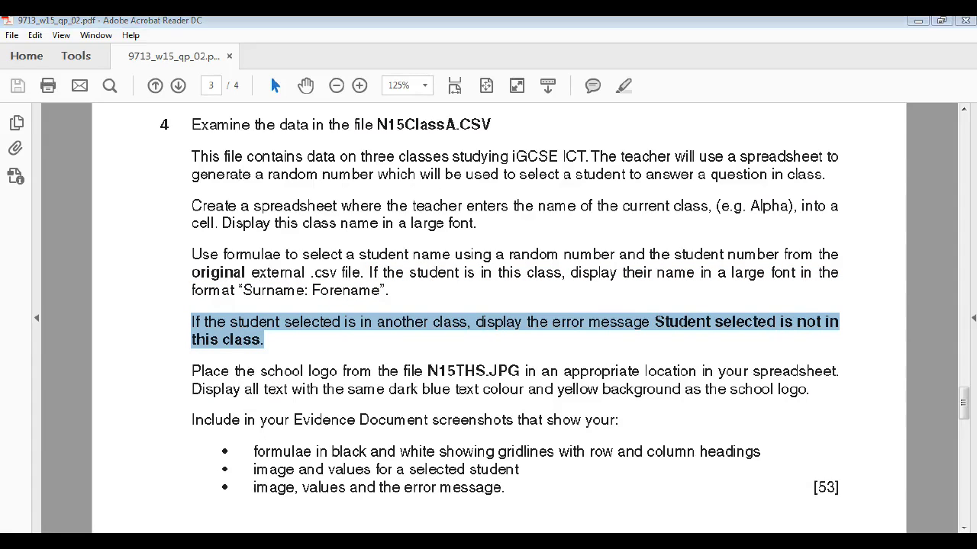
Step: Return to the new Excel workbook and start a VLOOKUP in E2 with C3 as the lookup value
{"action": "key", "text": "alt+Tab"}
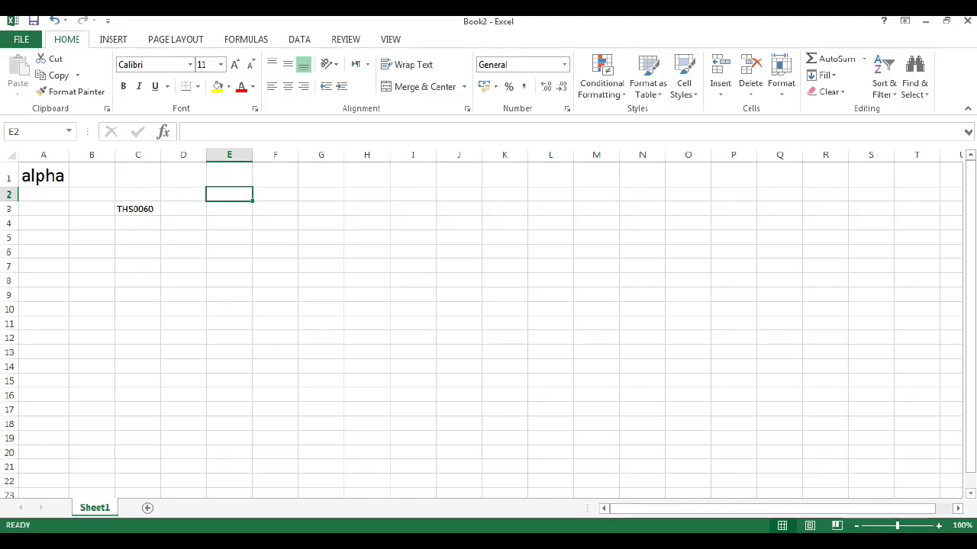
{"action": "key", "text": "shift+F3"}
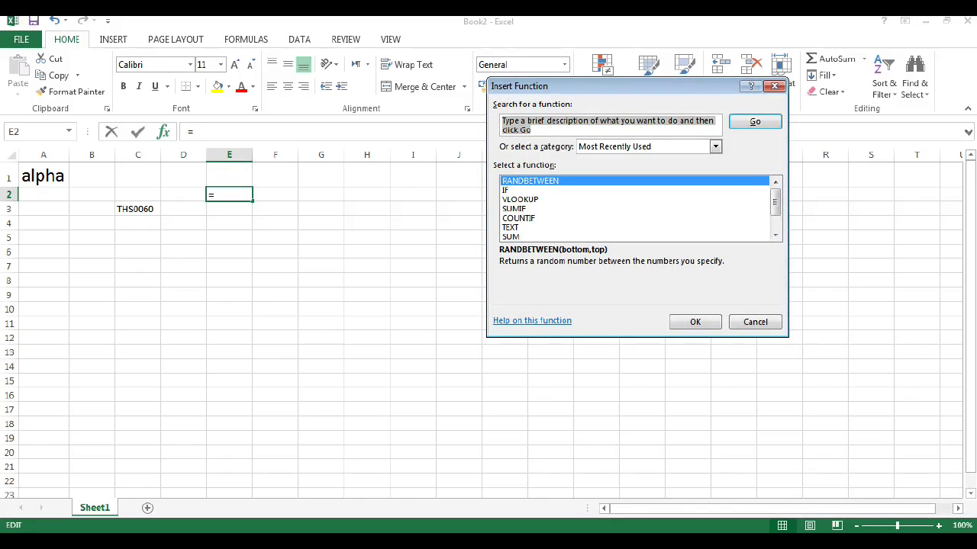
{"action": "double_click", "coordinate": [520, 200]}
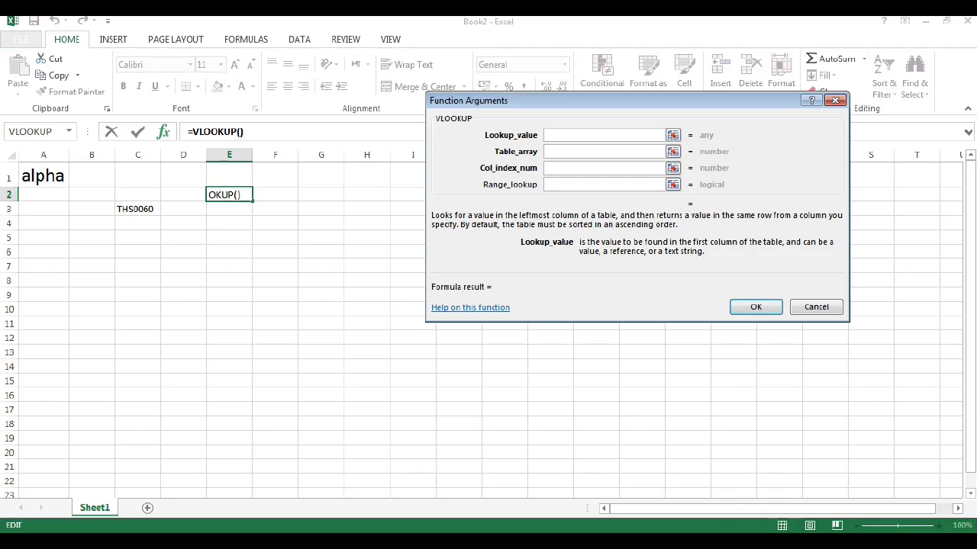
{"action": "left_click", "coordinate": [137, 209]}
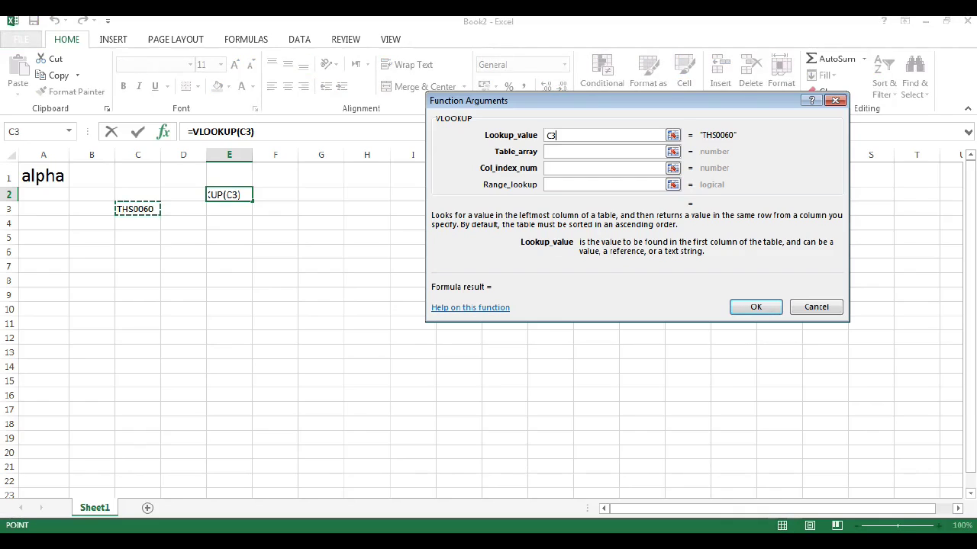
Step: Complete the E2 VLOOKUP with table array $A$2:$D$93 from N15ClassA.csv, column index 2 and range lookup 0
{"action": "left_click", "coordinate": [604, 152]}
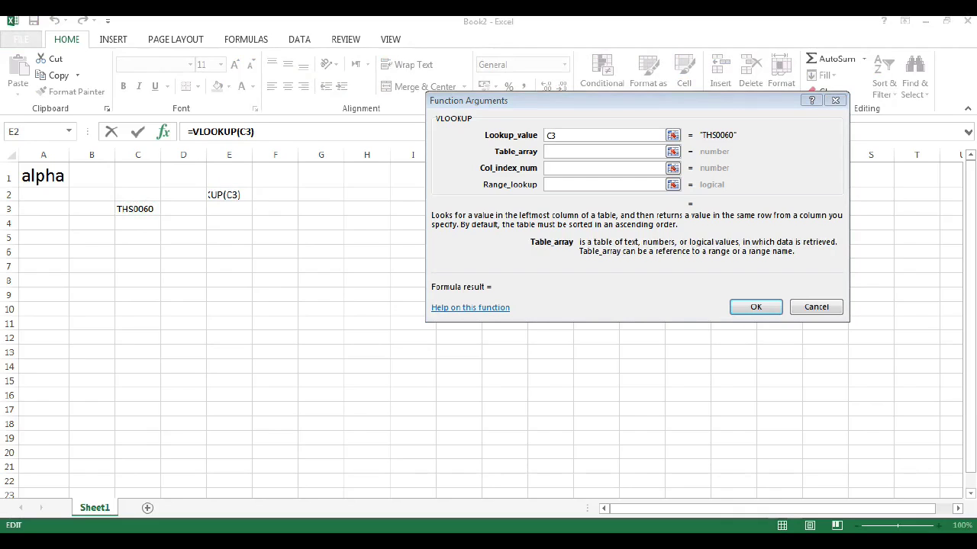
{"action": "key", "text": "alt+Tab"}
{"action": "left_click_drag", "start_coordinate": [46, 183], "coordinate": [268, 465]}
{"action": "key", "text": "Tab"}
{"action": "type", "text": "2"}
{"action": "key", "text": "Tab"}
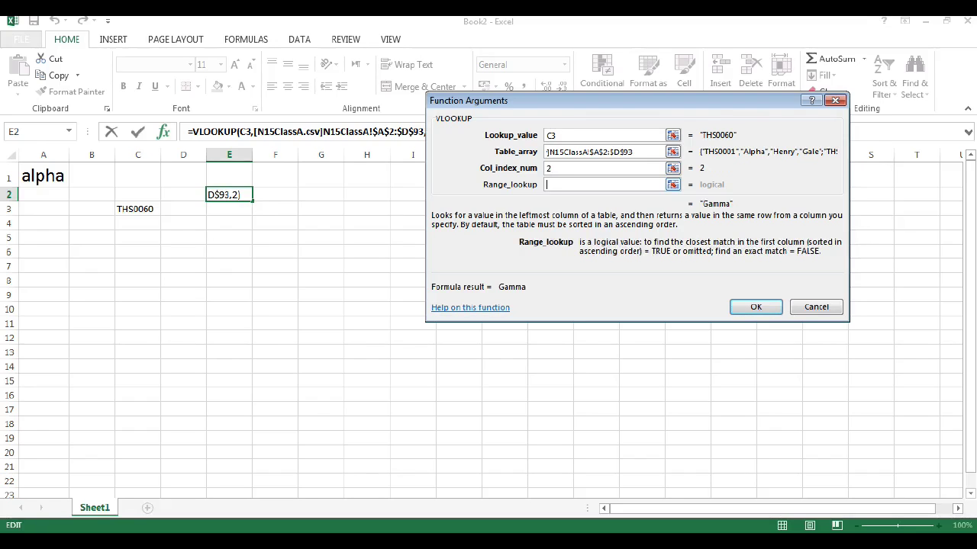
{"action": "type", "text": "0"}
{"action": "key", "text": "Return"}
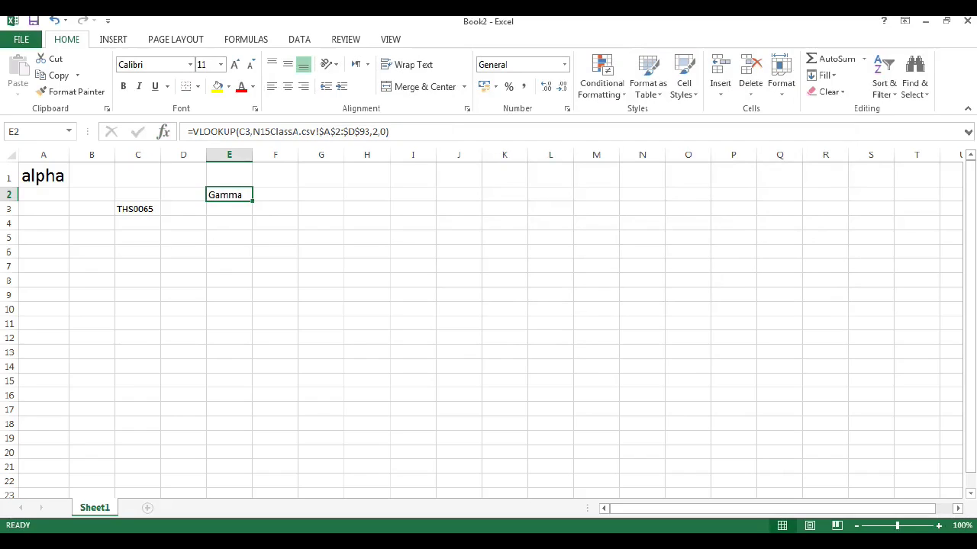
Step: Copy the VLOOKUP formula text from E2 into F2 and set its column index to 4
{"action": "key", "text": "Right"}
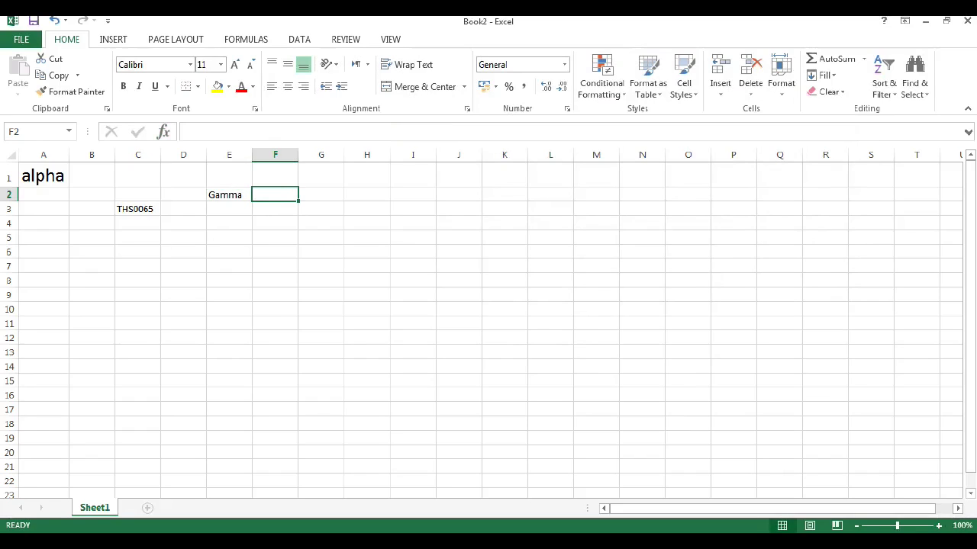
{"action": "key", "text": "Left"}
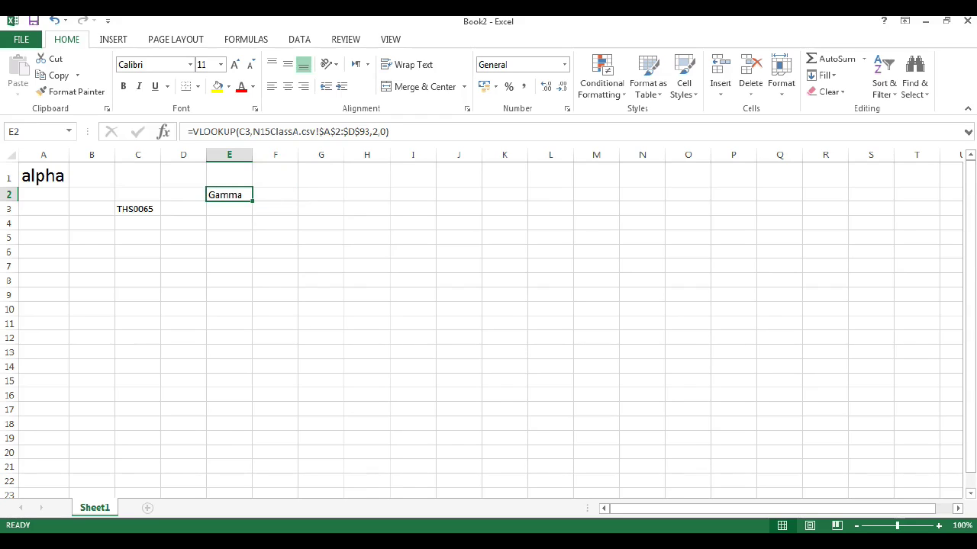
{"action": "mouse_move", "coordinate": [187, 132]}
{"action": "left_mouse_down"}
{"action": "mouse_move", "coordinate": [391, 132]}
{"action": "mouse_move", "coordinate": [187, 132]}
{"action": "left_mouse_up"}
{"action": "left_click", "coordinate": [389, 132]}
{"action": "key", "text": "ctrl+c"}
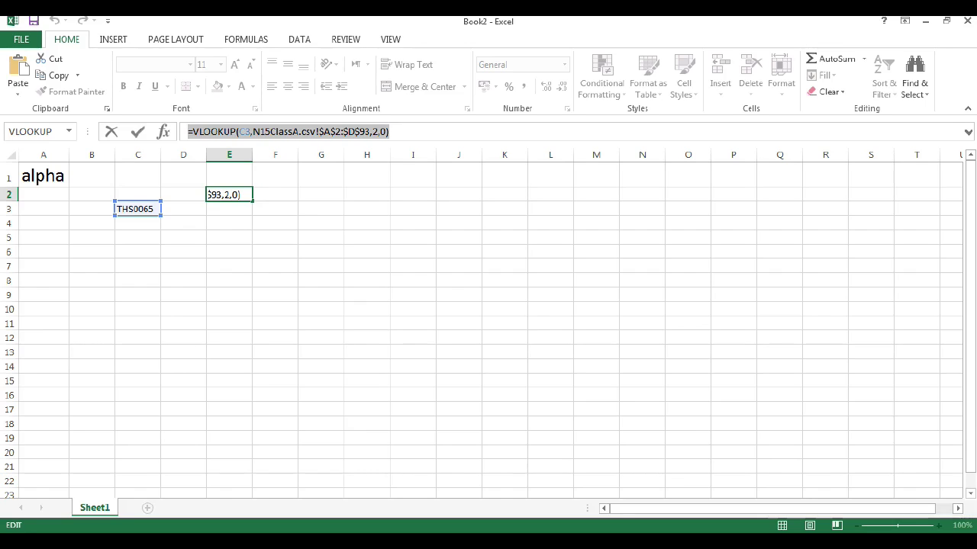
{"action": "key", "text": "Return"}
{"action": "left_click", "coordinate": [275, 194]}
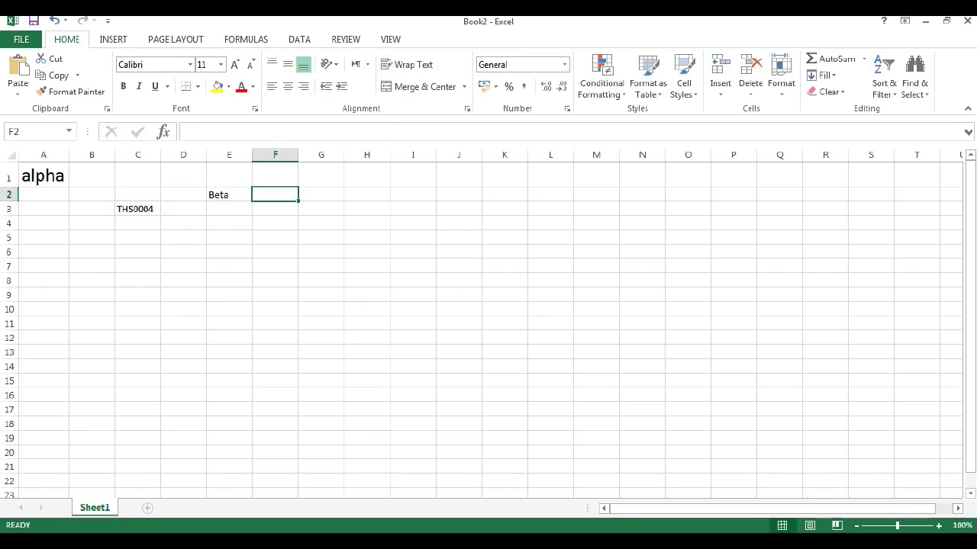
{"action": "key", "text": "ctrl+v"}
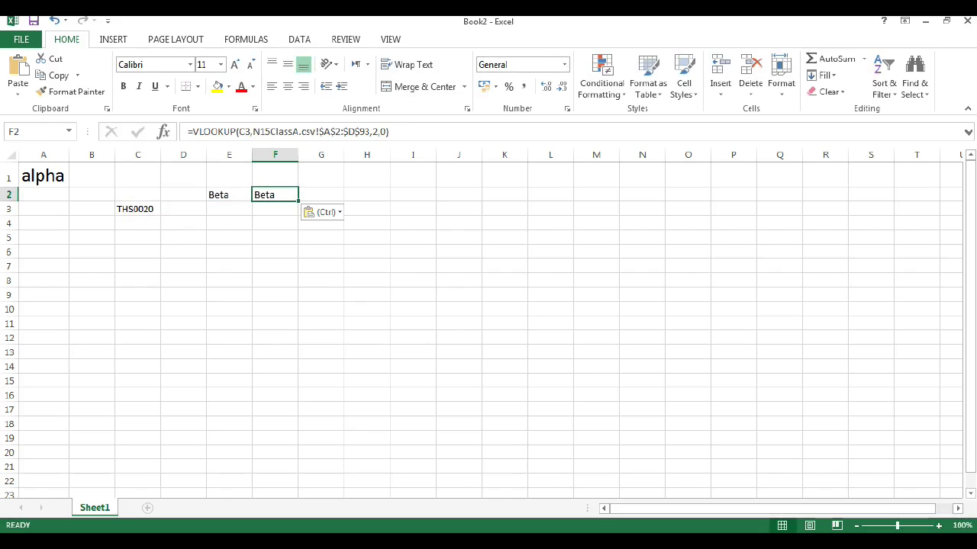
{"action": "left_click", "coordinate": [375, 131]}
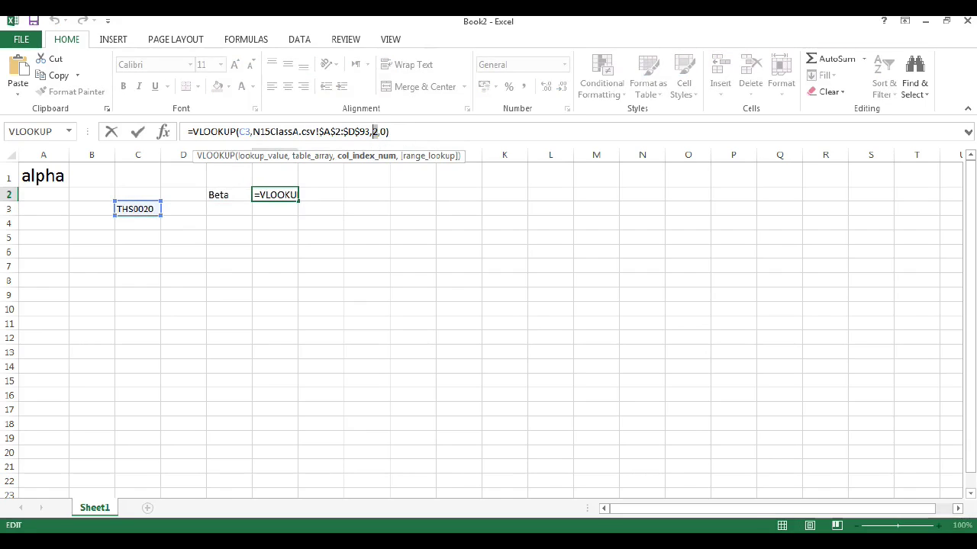
{"action": "type", "text": "4"}
{"action": "key", "text": "Return"}
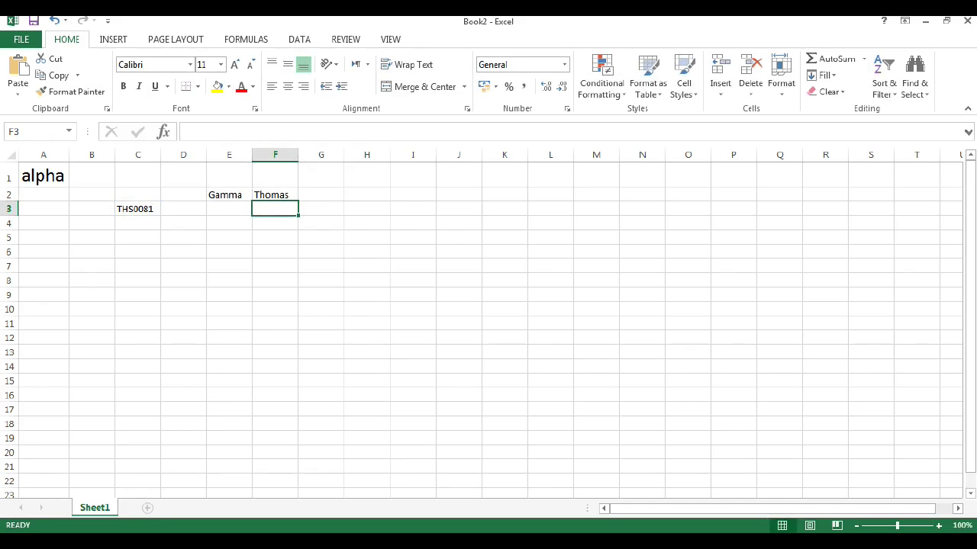
Step: Paste the copied VLOOKUP formula into G2 and set its column index to 3
{"action": "left_click", "coordinate": [320, 195]}
{"action": "key", "text": "ctrl+v"}
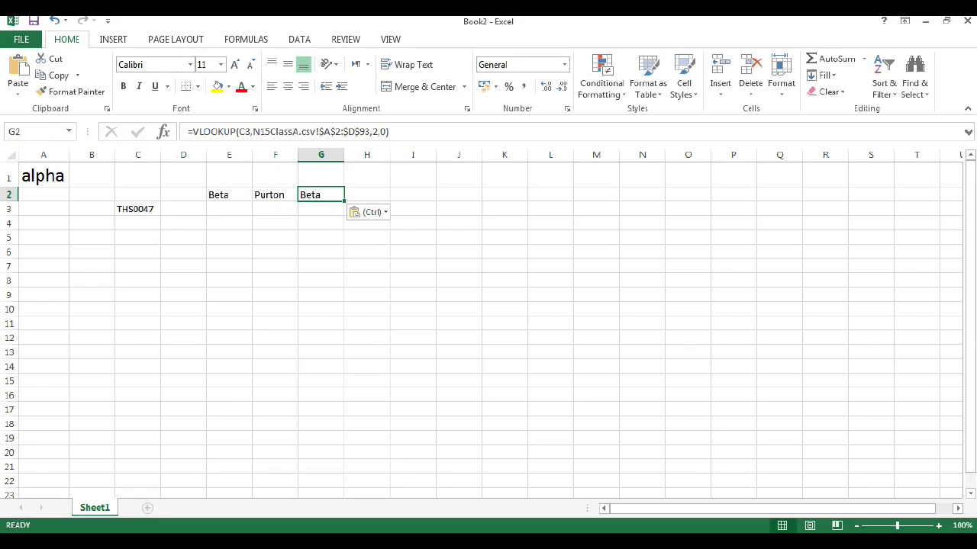
{"action": "double_click", "coordinate": [374, 132]}
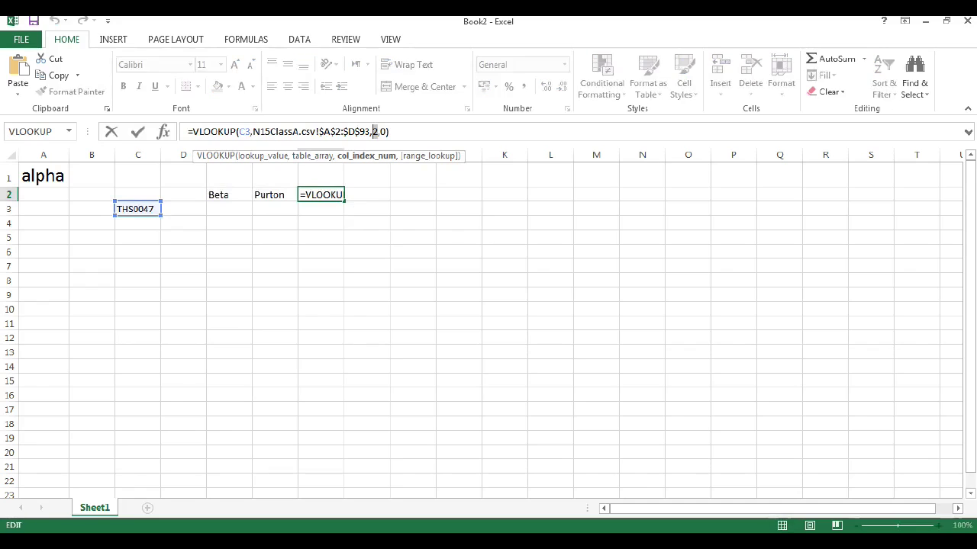
{"action": "type", "text": "3"}
{"action": "key", "text": "Return"}
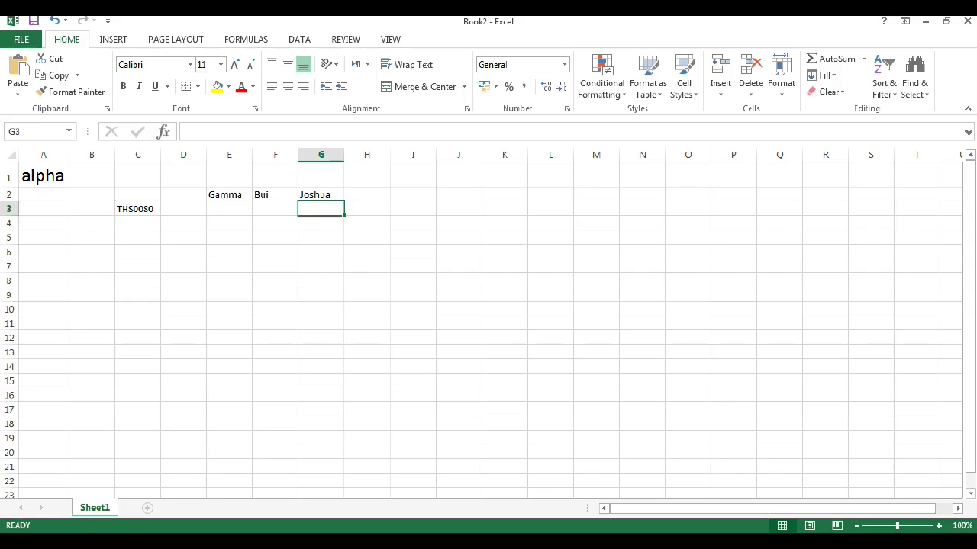
Step: Start an IF function in C4 with the logical test A1=E2
{"action": "left_click", "coordinate": [138, 223]}
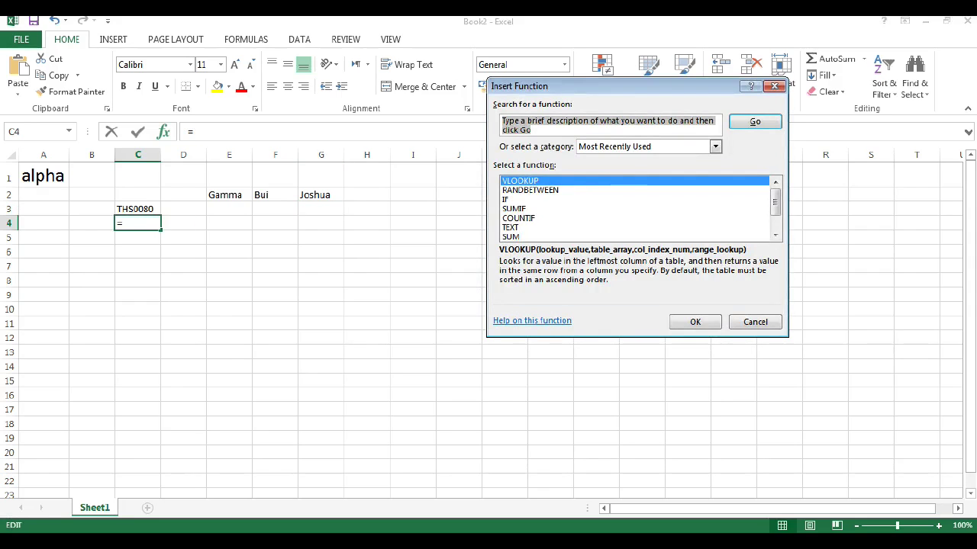
{"action": "double_click", "coordinate": [506, 199]}
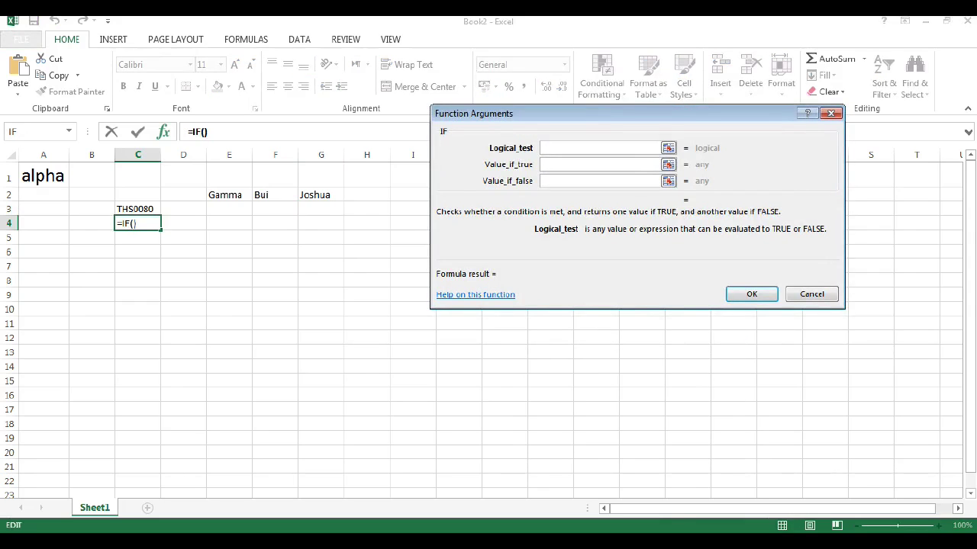
{"action": "left_click", "coordinate": [44, 176]}
{"action": "type", "text": "="}
{"action": "left_click", "coordinate": [229, 195]}
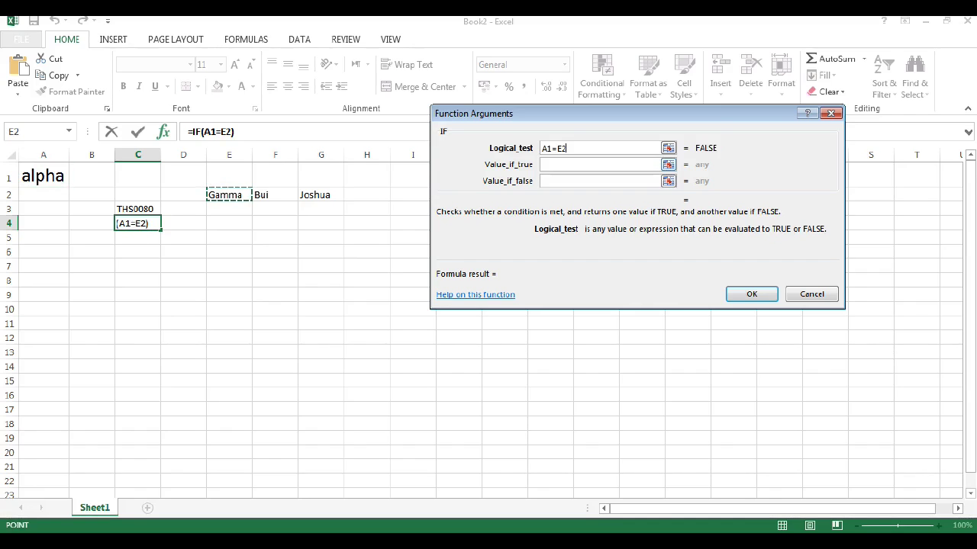
Step: Set the IF function's value if true to F2&": "&G2
{"action": "left_click", "coordinate": [600, 165]}
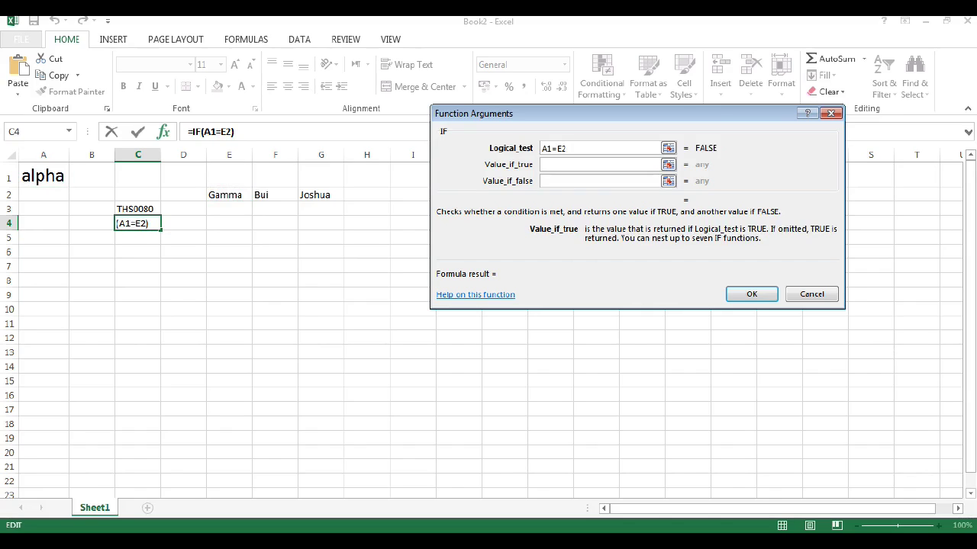
{"action": "left_click", "coordinate": [275, 195]}
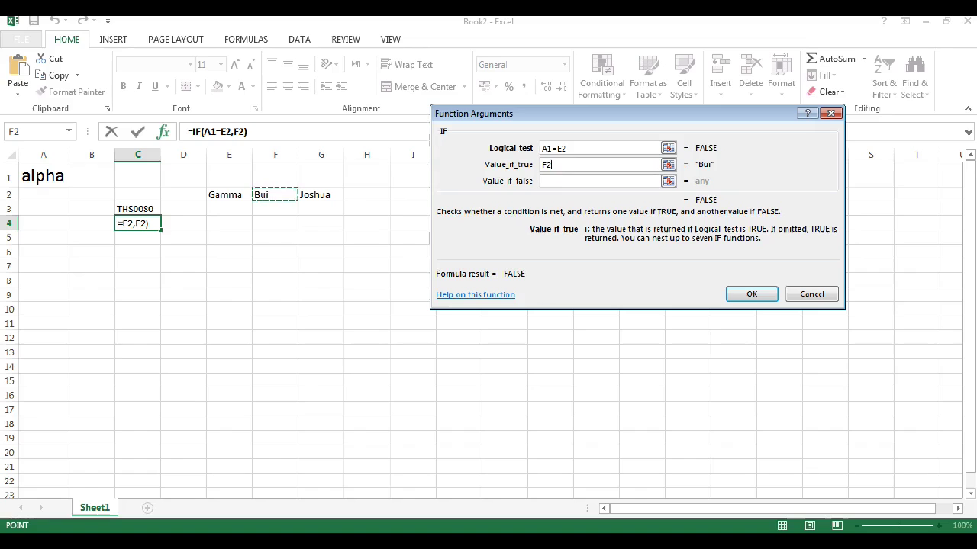
{"action": "type", "text": ","}
{"action": "key", "text": "BackSpace"}
{"action": "type", "text": "&\":"}
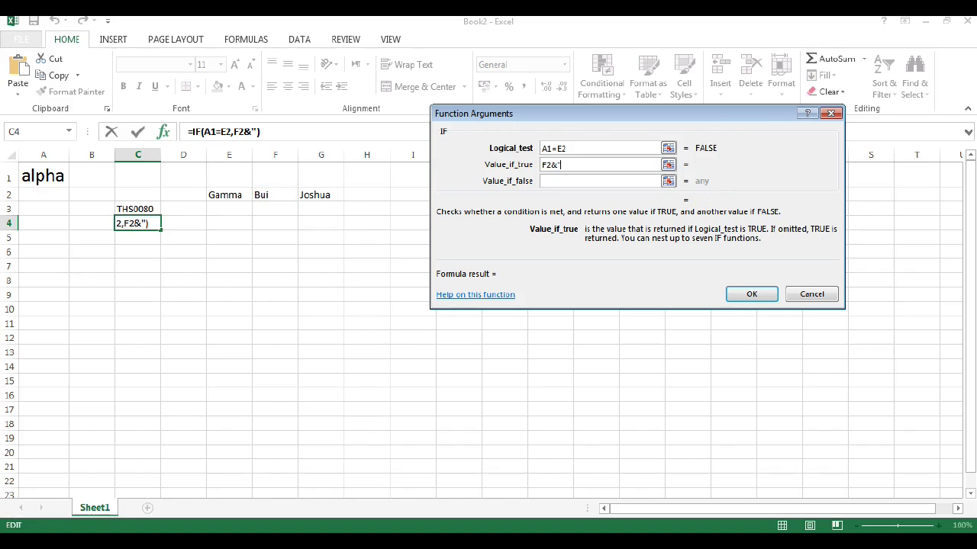
{"action": "type", "text": " \""}
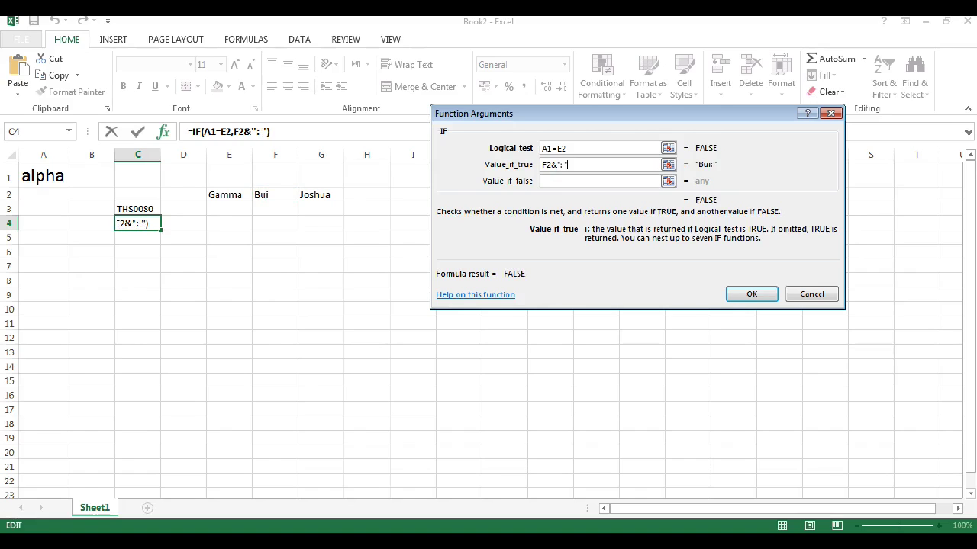
{"action": "type", "text": "&"}
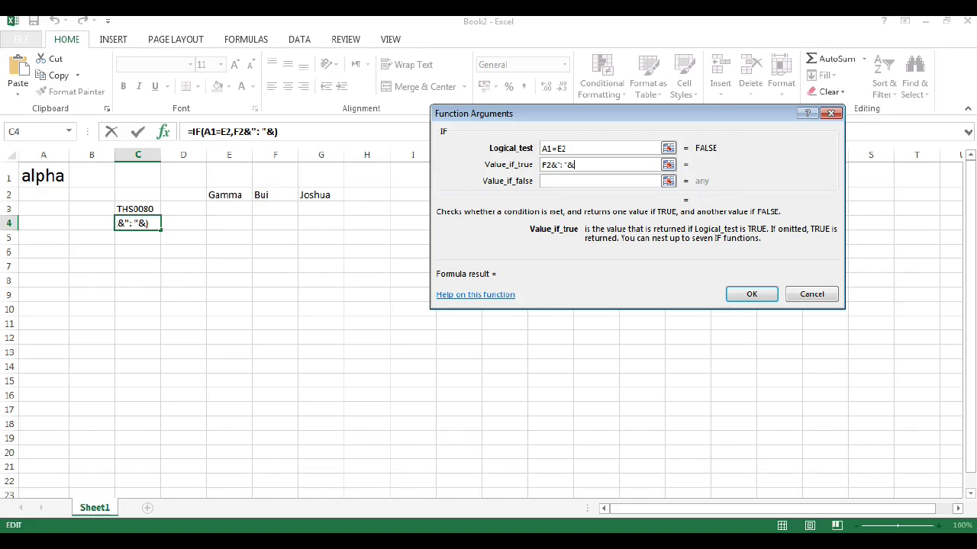
{"action": "left_click", "coordinate": [320, 195]}
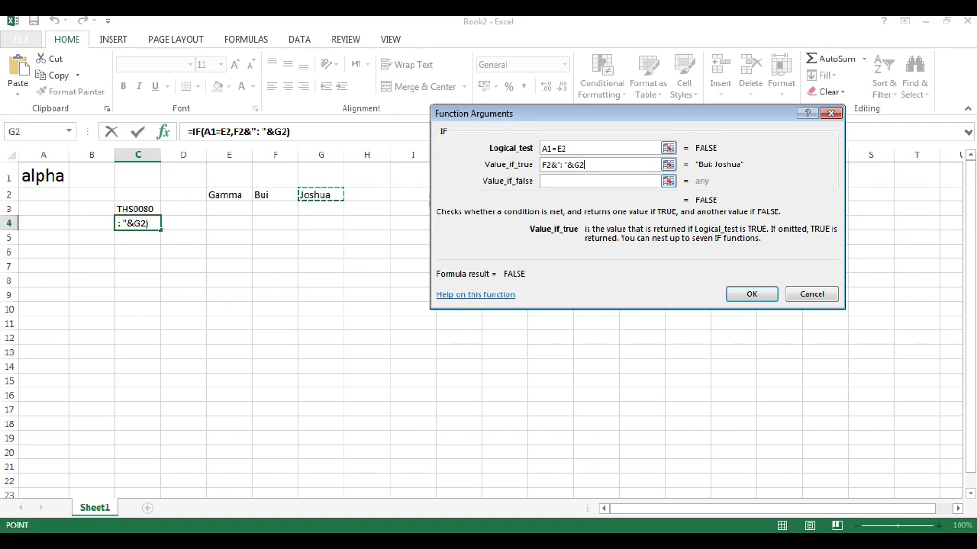
Step: Copy the text "Student selected is not in this class" from the question paper into the IF function's value if false and complete the C4 formula
{"action": "left_click", "coordinate": [599, 182]}
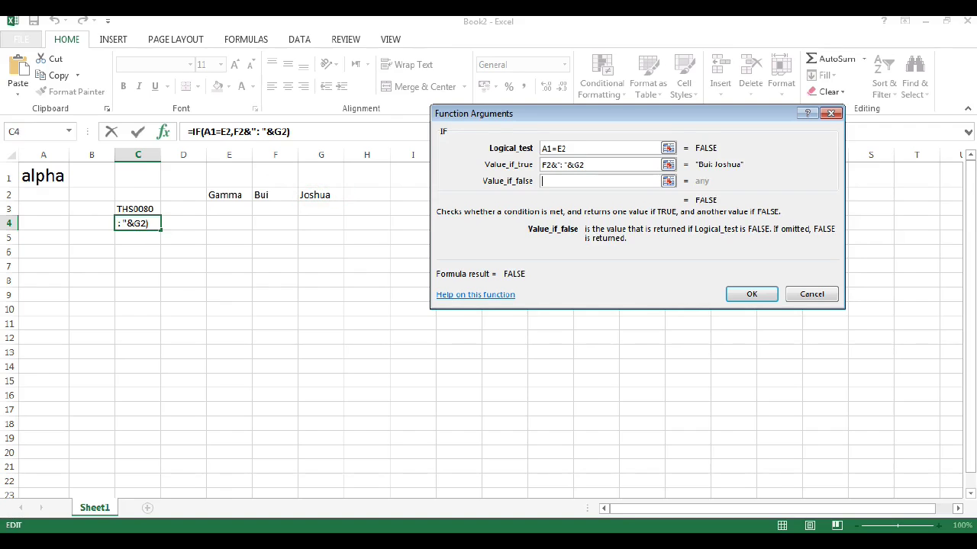
{"action": "key", "text": "alt+Tab"}
{"action": "left_click", "coordinate": [654, 323]}
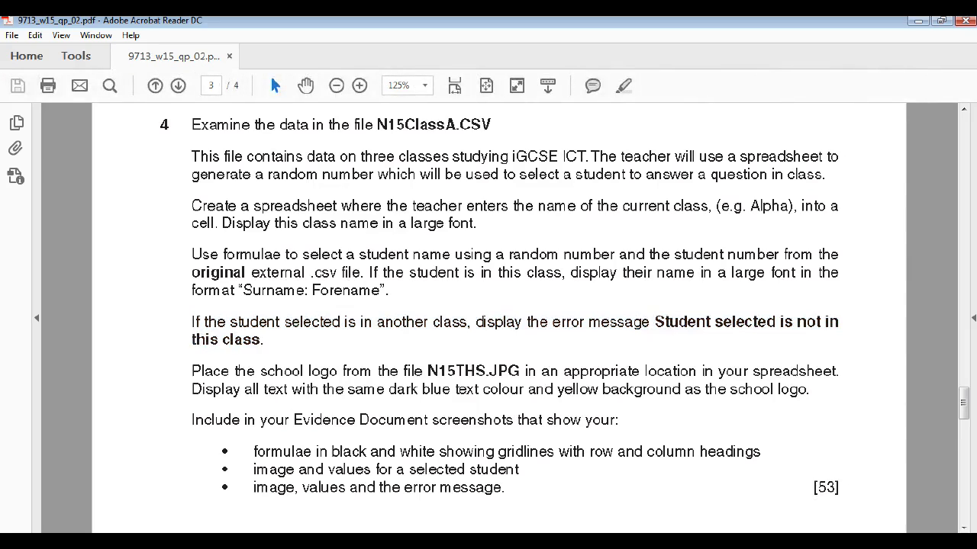
{"action": "left_click_drag", "start_coordinate": [656, 323], "coordinate": [260, 340]}
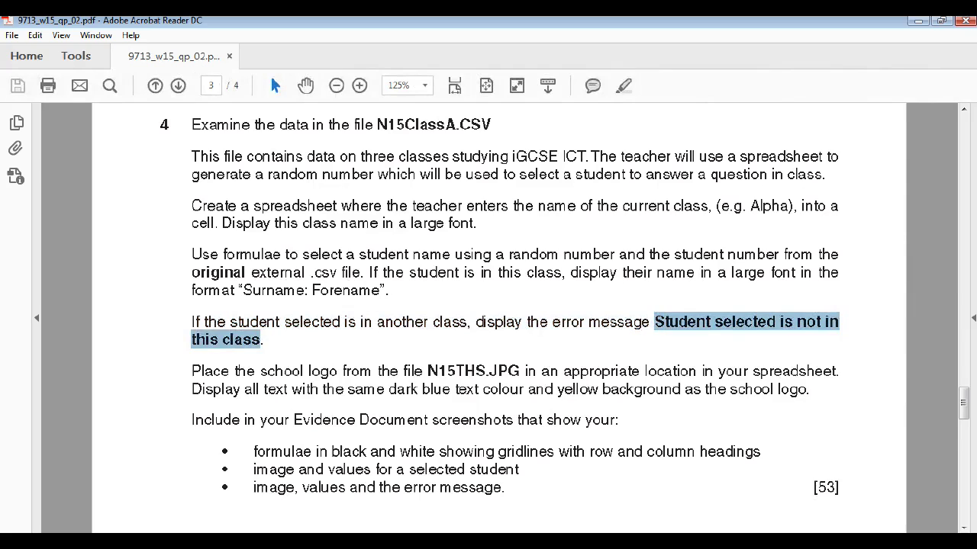
{"action": "key", "text": "alt+Tab"}
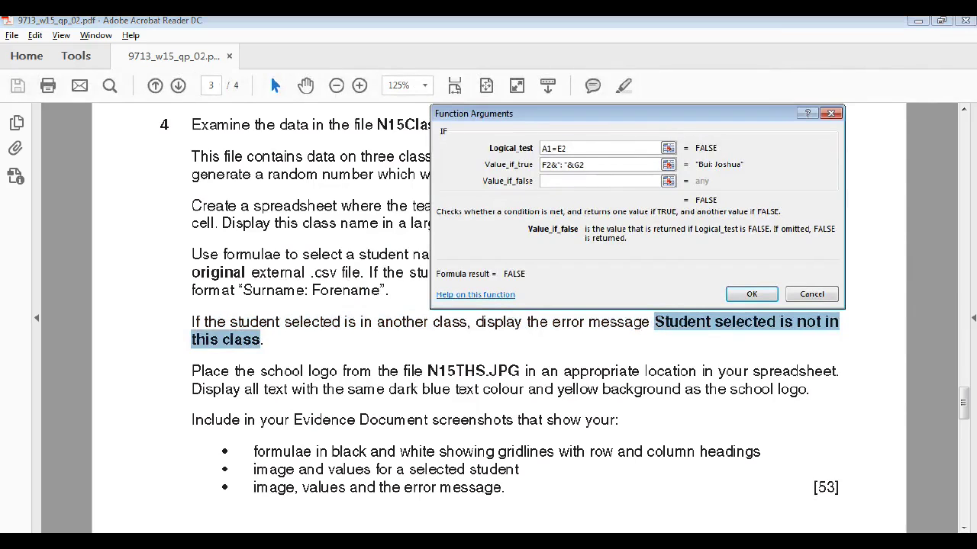
{"action": "key", "text": "ctrl+v"}
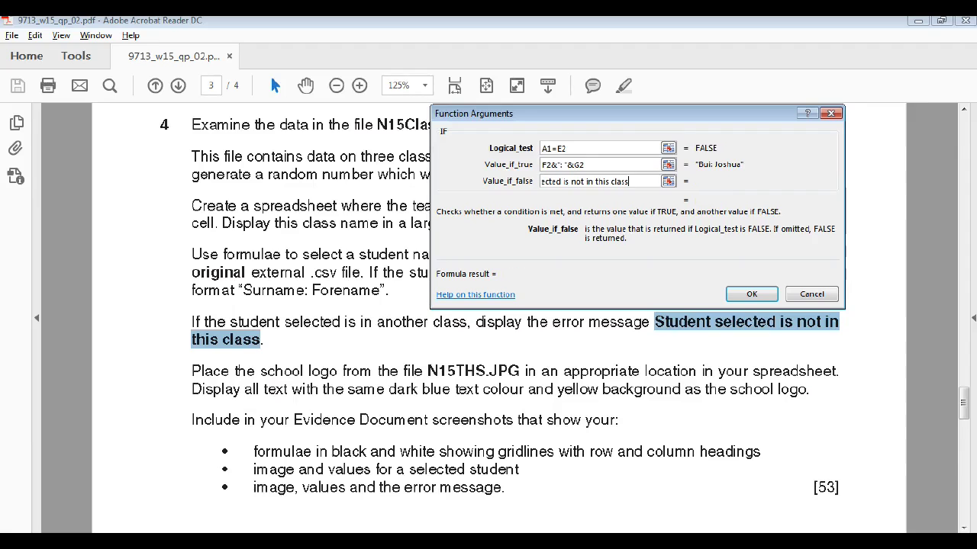
{"action": "key", "text": "alt+Tab"}
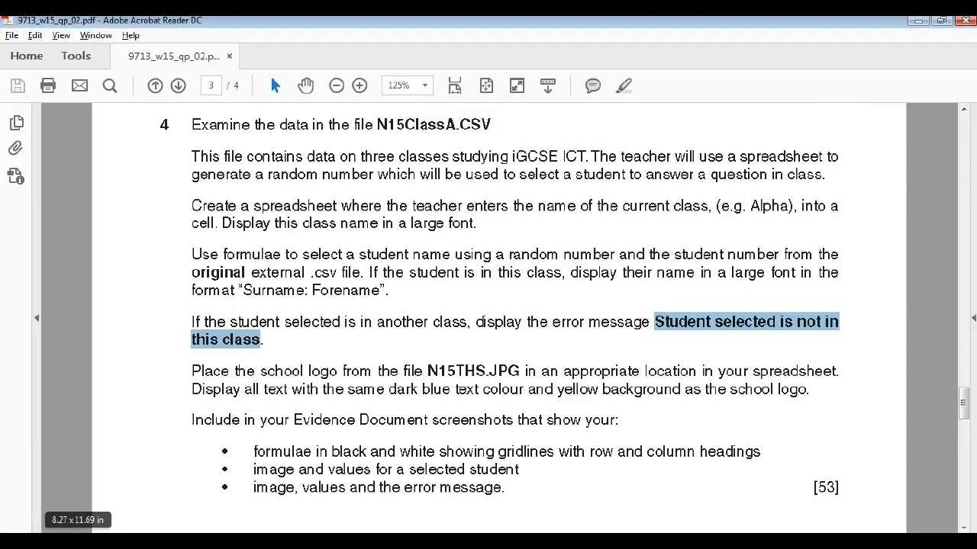
{"action": "key", "text": "alt+Tab"}
{"action": "key", "text": "alt+Tab"}
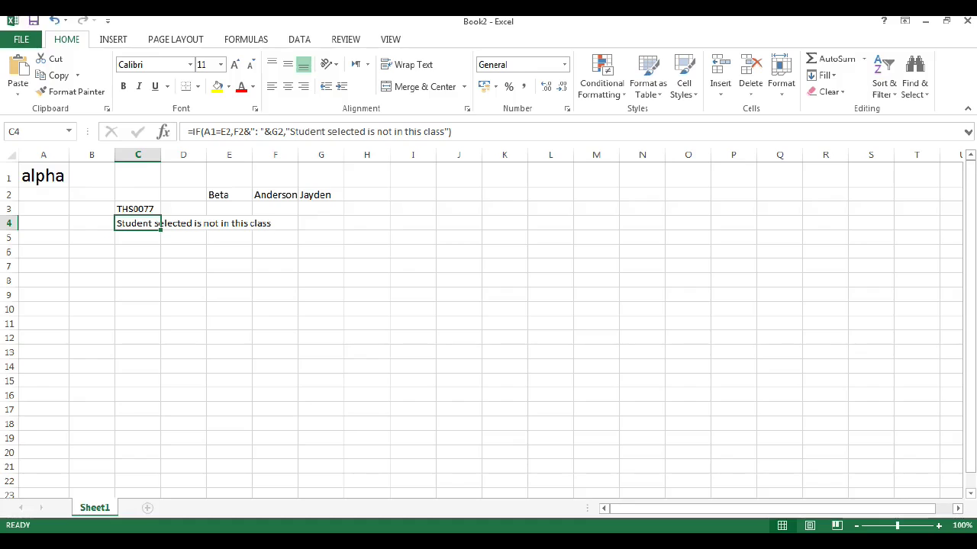
Step: Recalculate the sheet to test the C4 result, comparing the class entered in A1 with the looked-up class in E2
{"action": "left_click", "coordinate": [275, 309]}
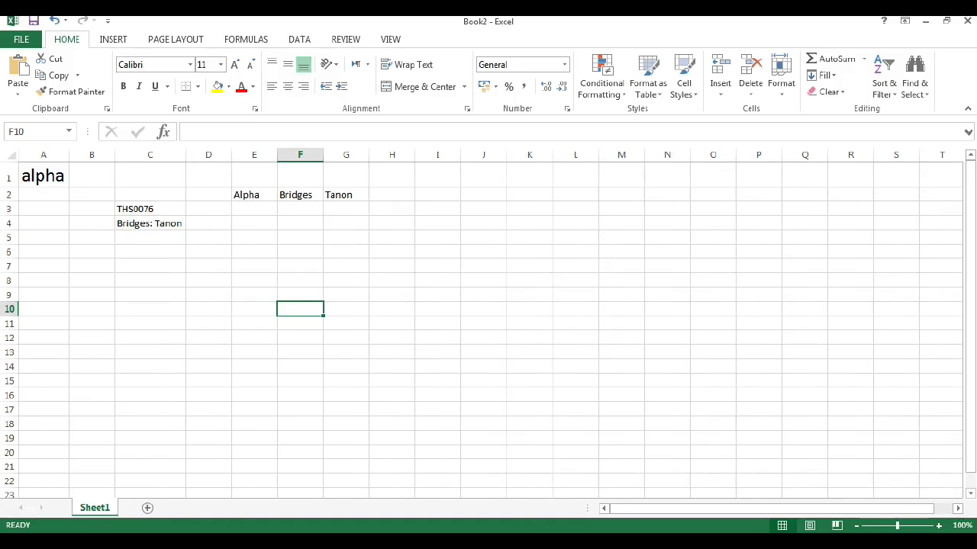
{"action": "key", "text": "F9"}
{"action": "left_click", "coordinate": [151, 252]}
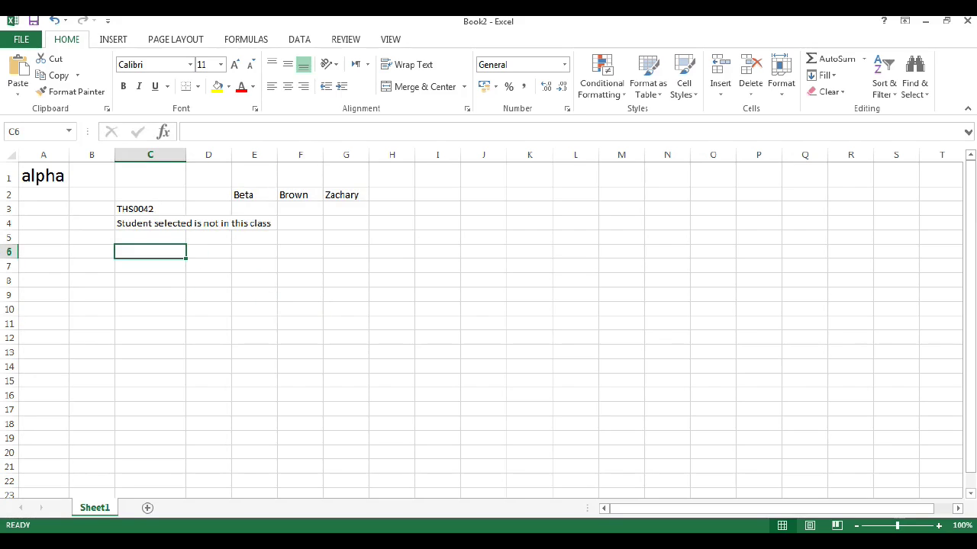
{"action": "left_click", "coordinate": [44, 175]}
{"action": "left_click", "coordinate": [254, 195]}
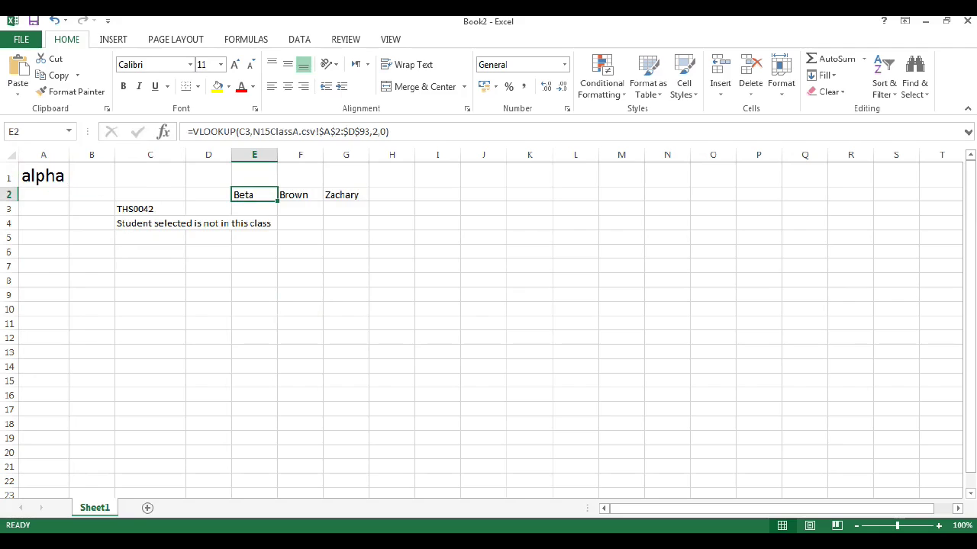
{"action": "left_click", "coordinate": [254, 266]}
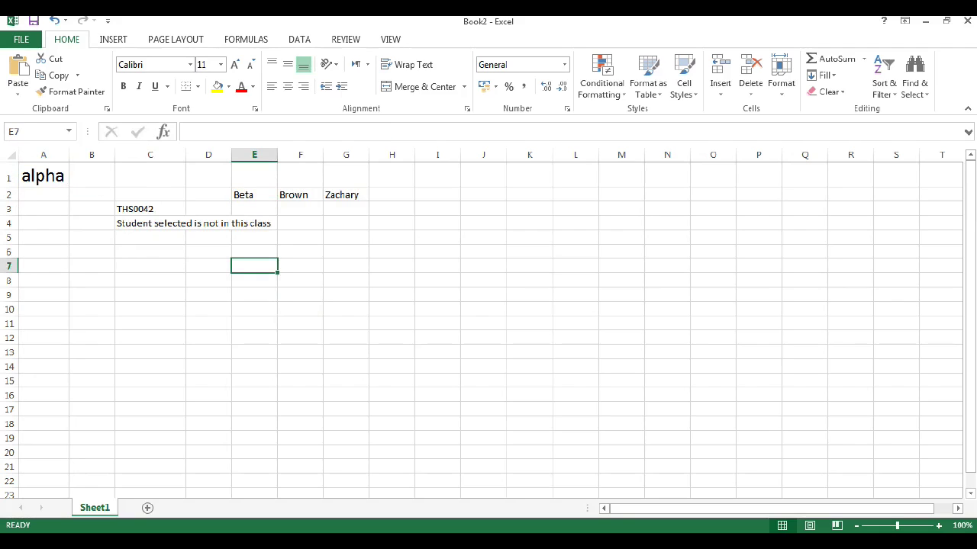
Step: Check the logo instruction in the question paper and insert the picture N15THS.jpg from the Desktop into the spreadsheet
{"action": "key", "text": "alt+Tab"}
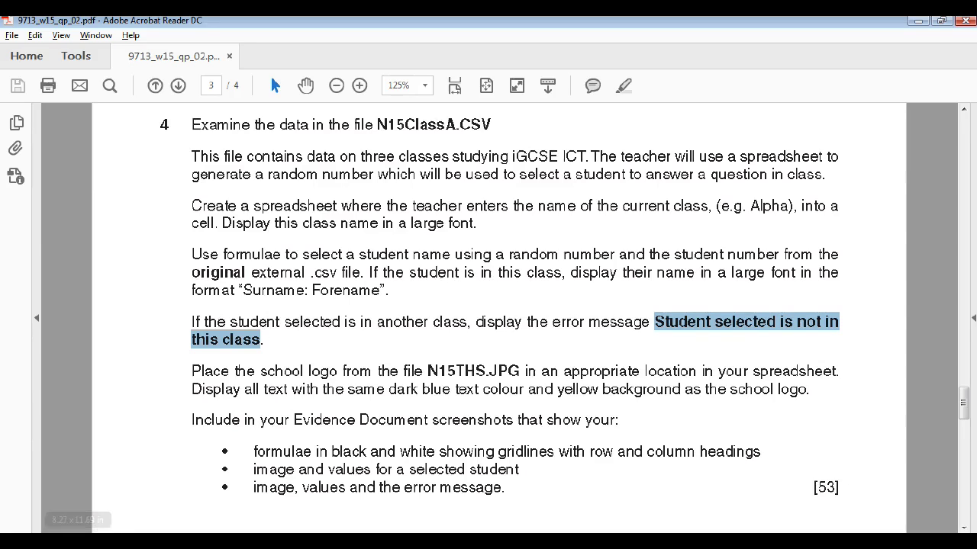
{"action": "left_click_drag", "start_coordinate": [191, 370], "coordinate": [809, 389]}
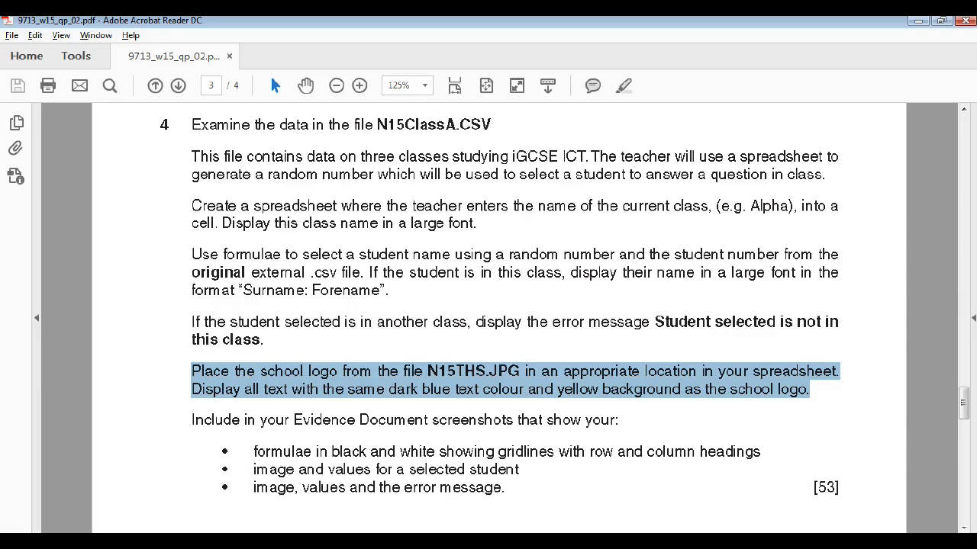
{"action": "key", "text": "alt+Tab"}
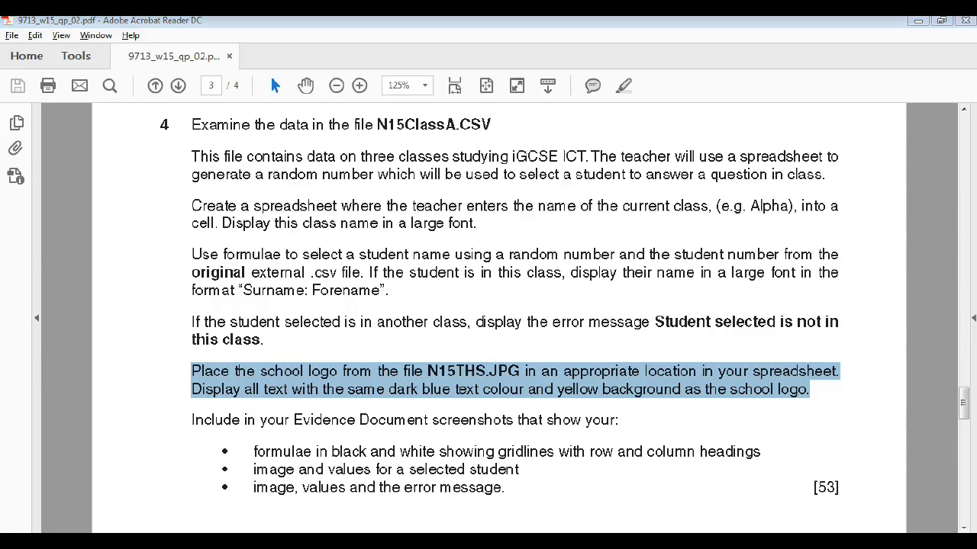
{"action": "key", "text": "alt+Tab"}
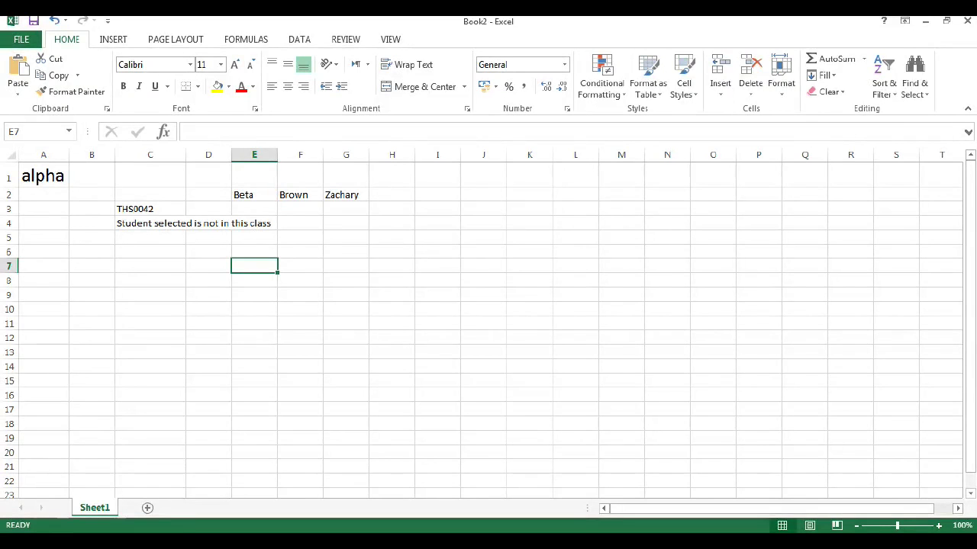
{"action": "key", "text": "alt+n"}
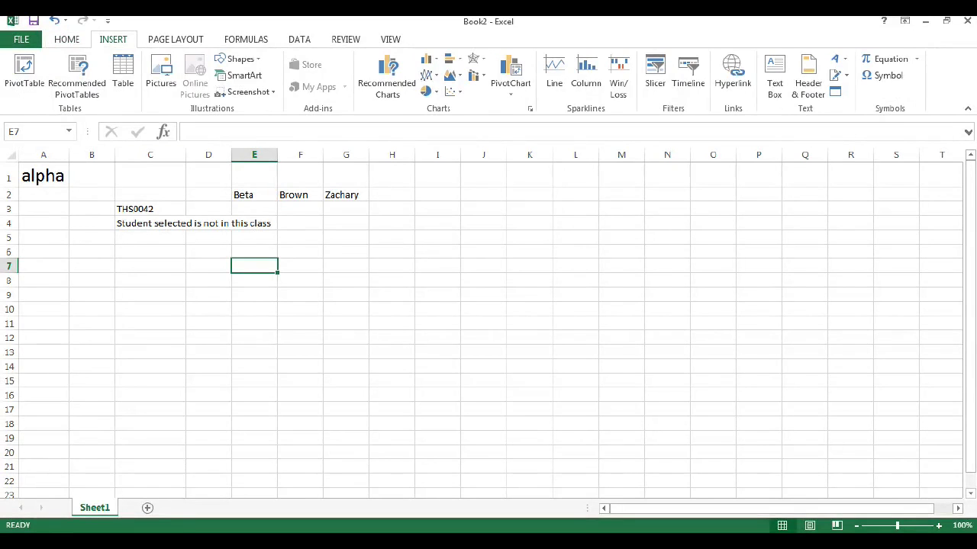
{"action": "key", "text": "p"}
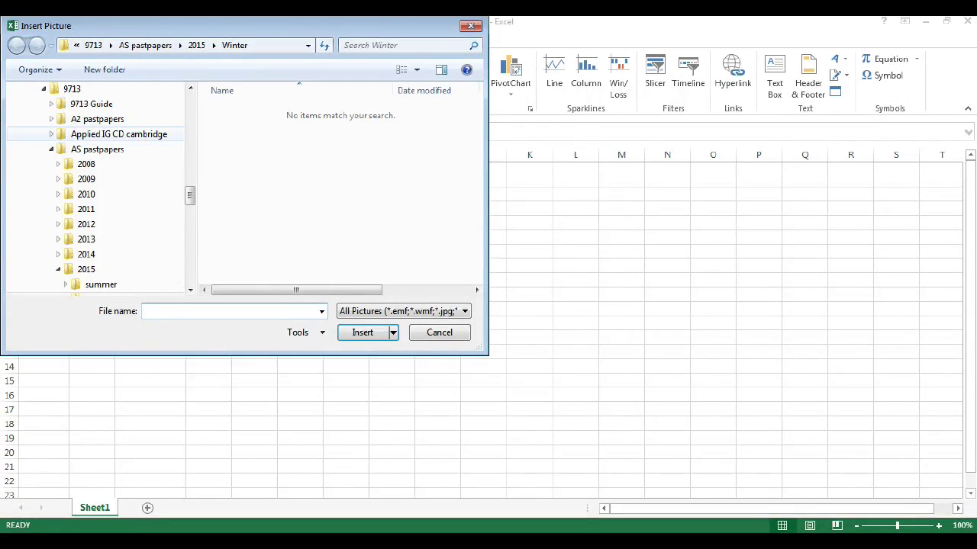
{"action": "scroll", "coordinate": [96, 191], "scroll_direction": "up", "scroll_amount": 15}
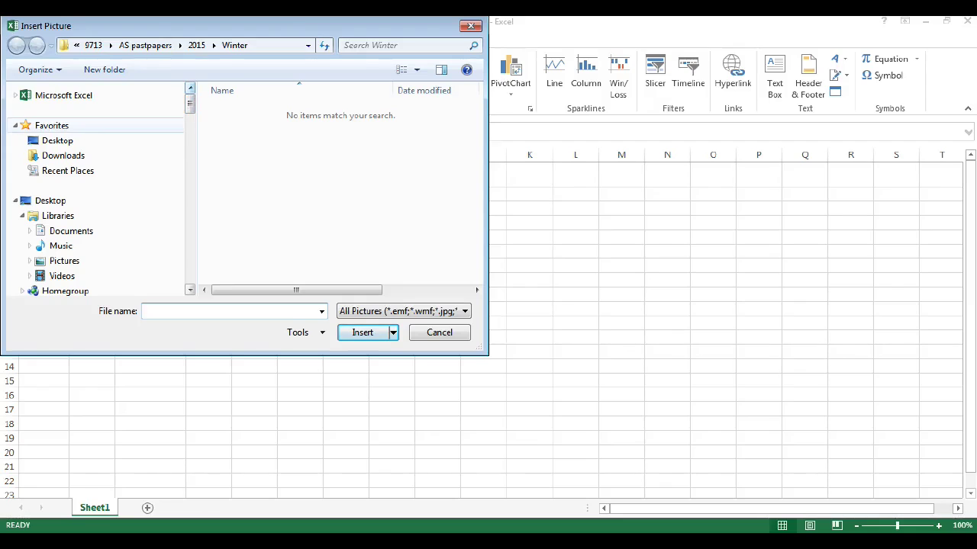
{"action": "left_click", "coordinate": [50, 201]}
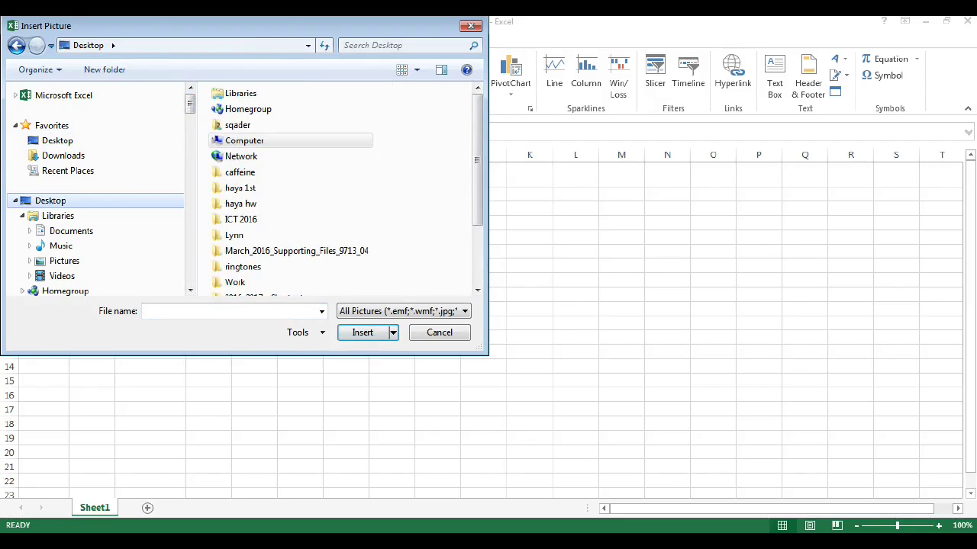
{"action": "scroll", "coordinate": [339, 188], "scroll_direction": "down", "scroll_amount": 2}
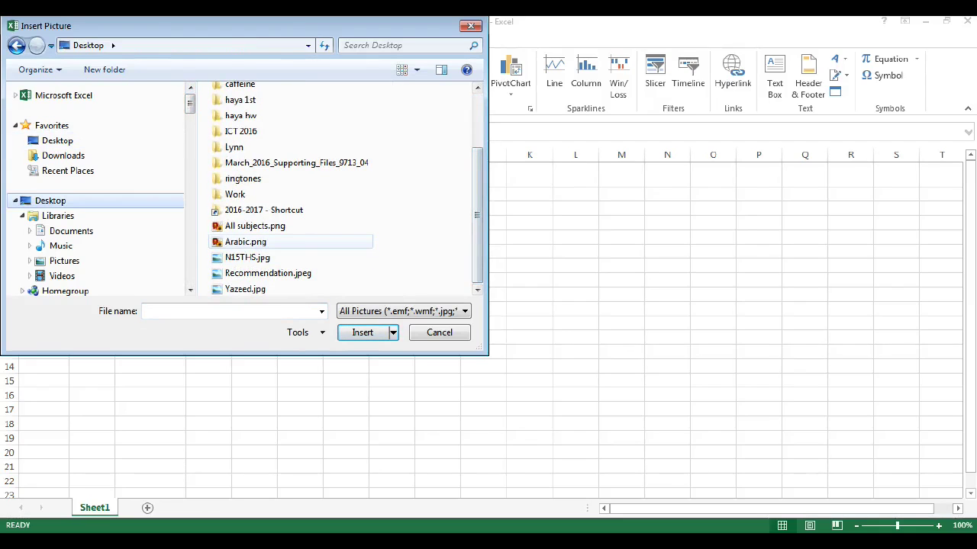
{"action": "left_click", "coordinate": [247, 257]}
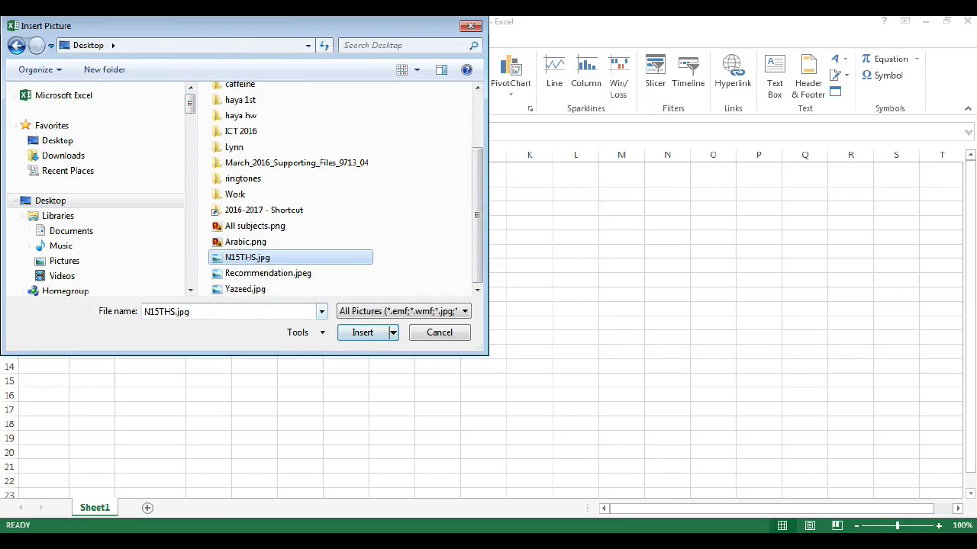
{"action": "left_click", "coordinate": [362, 333]}
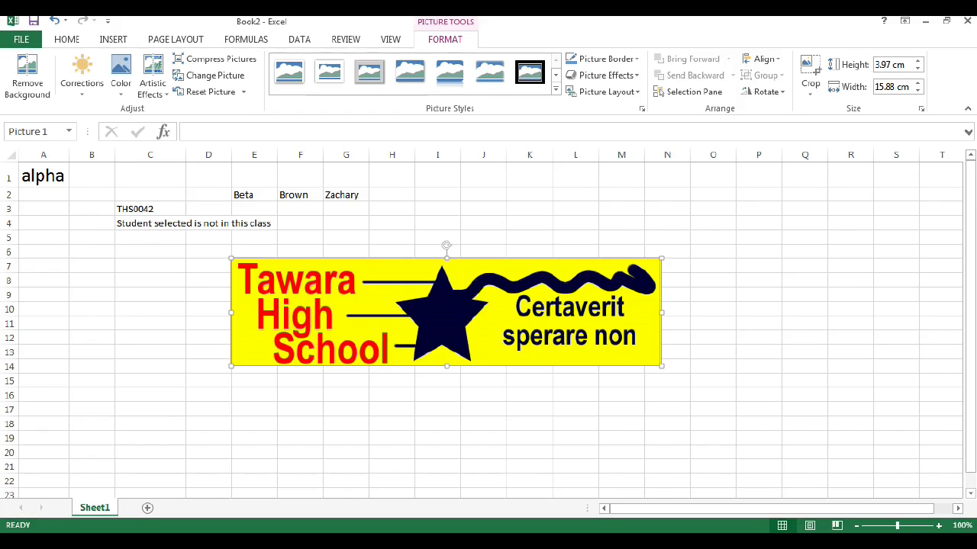
Step: Move the logo clear below the data, and relocate the formulas in C3 and C4 to A3 and A4
{"action": "left_click_drag", "start_coordinate": [502, 310], "coordinate": [486, 217]}
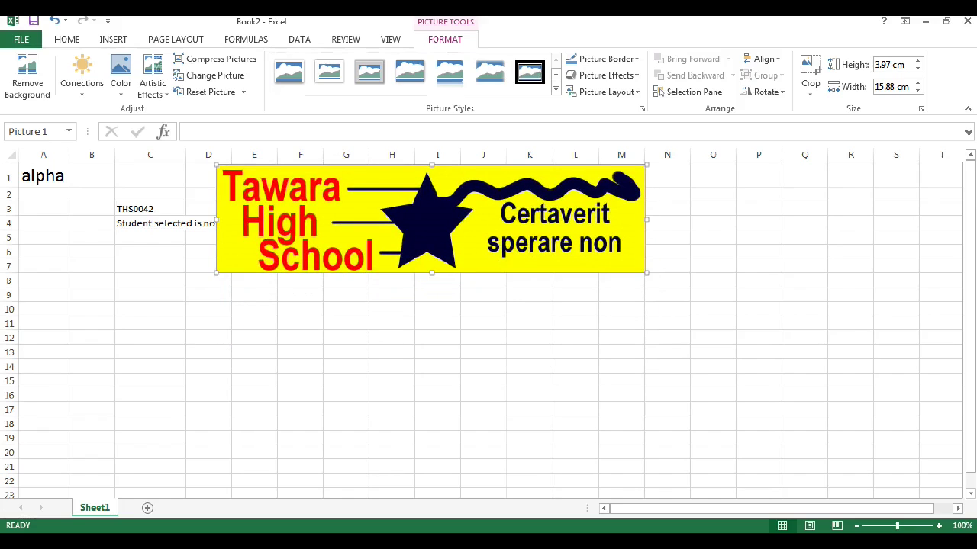
{"action": "left_click_drag", "start_coordinate": [486, 216], "coordinate": [329, 322]}
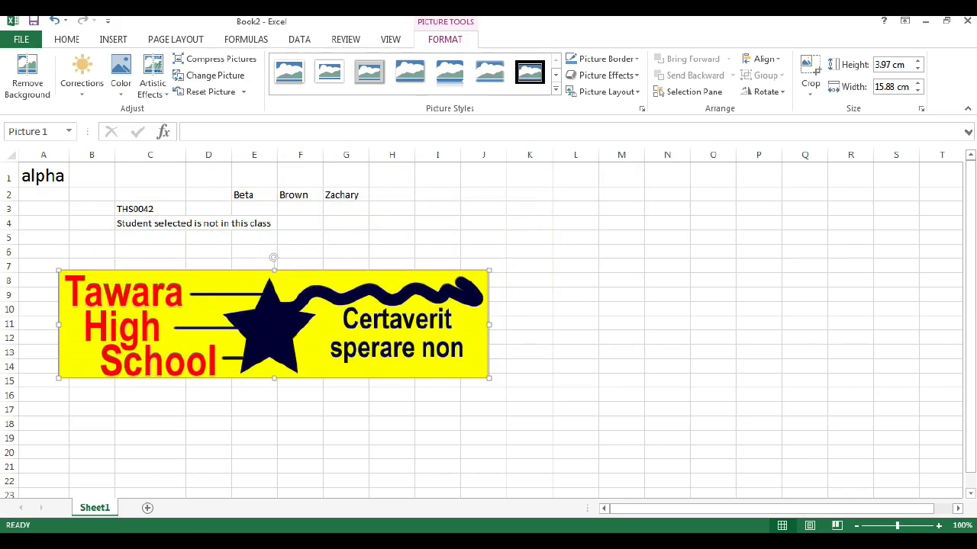
{"action": "mouse_move", "coordinate": [43, 176]}
{"action": "left_mouse_down"}
{"action": "mouse_move", "coordinate": [44, 323]}
{"action": "mouse_move", "coordinate": [44, 178]}
{"action": "left_mouse_up"}
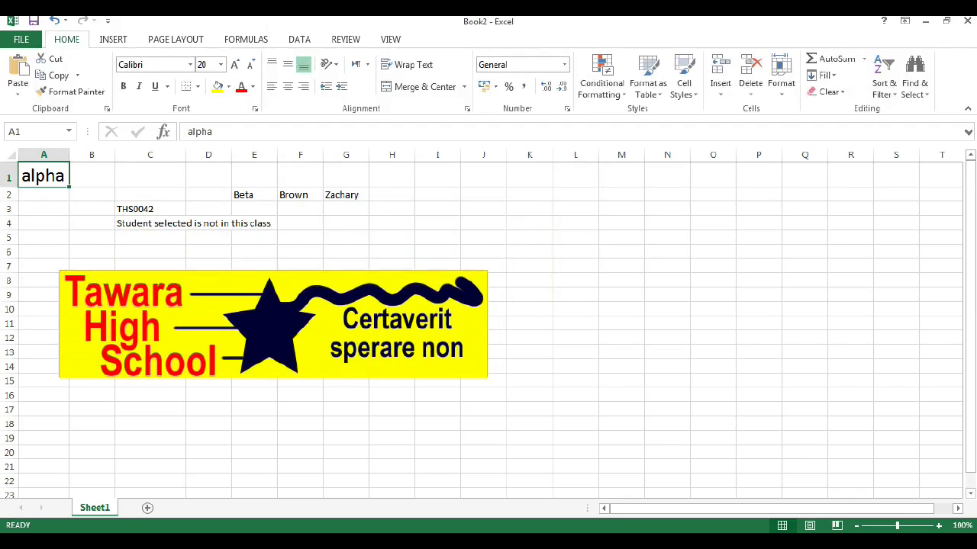
{"action": "left_click_drag", "start_coordinate": [150, 209], "coordinate": [44, 210]}
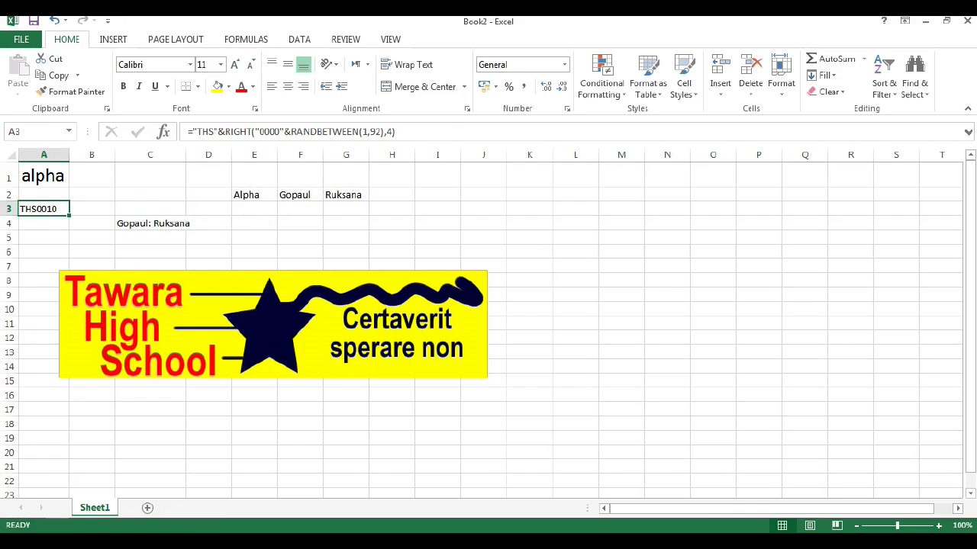
{"action": "left_click", "coordinate": [150, 223]}
{"action": "left_click_drag", "start_coordinate": [150, 230], "coordinate": [38, 223]}
Step: Move the logo up to row 1, starting at column D, so that it covers the lookup cells E2:G2
{"action": "left_click_drag", "start_coordinate": [161, 307], "coordinate": [178, 218]}
{"action": "left_click_drag", "start_coordinate": [290, 236], "coordinate": [399, 217]}
{"action": "left_click", "coordinate": [92, 252]}
Step: Give the range A1:M7 a yellow fill and dark blue text to match the school logo
{"action": "left_click_drag", "start_coordinate": [38, 177], "coordinate": [633, 267]}
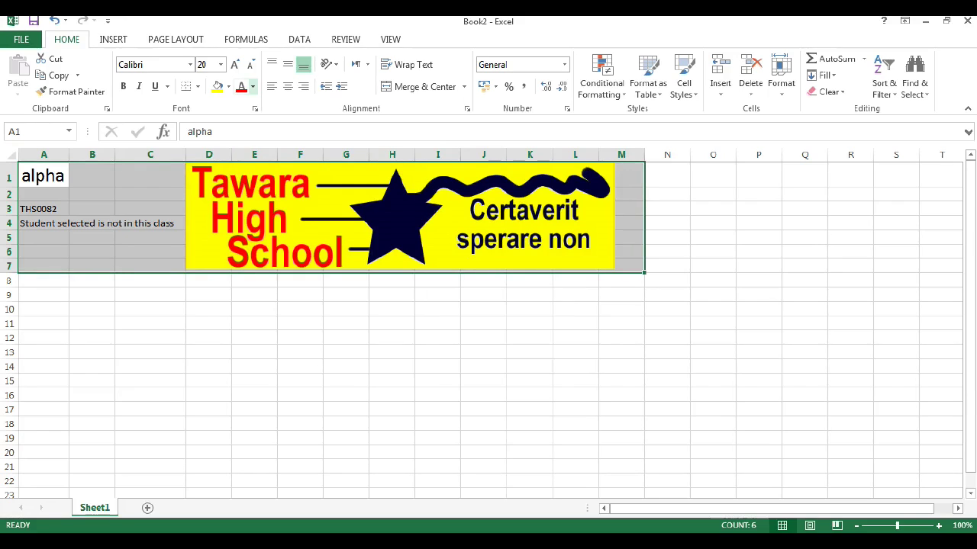
{"action": "left_click", "coordinate": [217, 86]}
{"action": "left_click", "coordinate": [252, 87]}
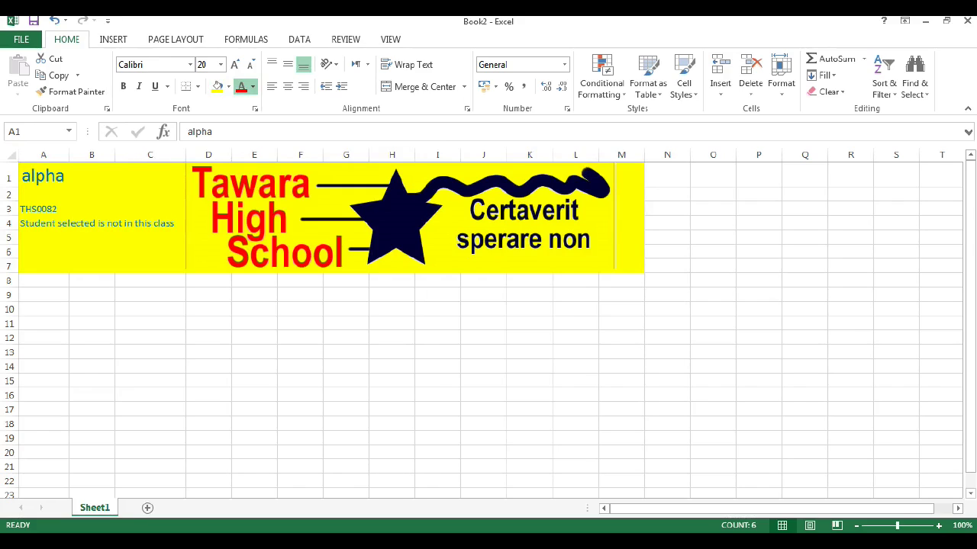
{"action": "left_click", "coordinate": [336, 217]}
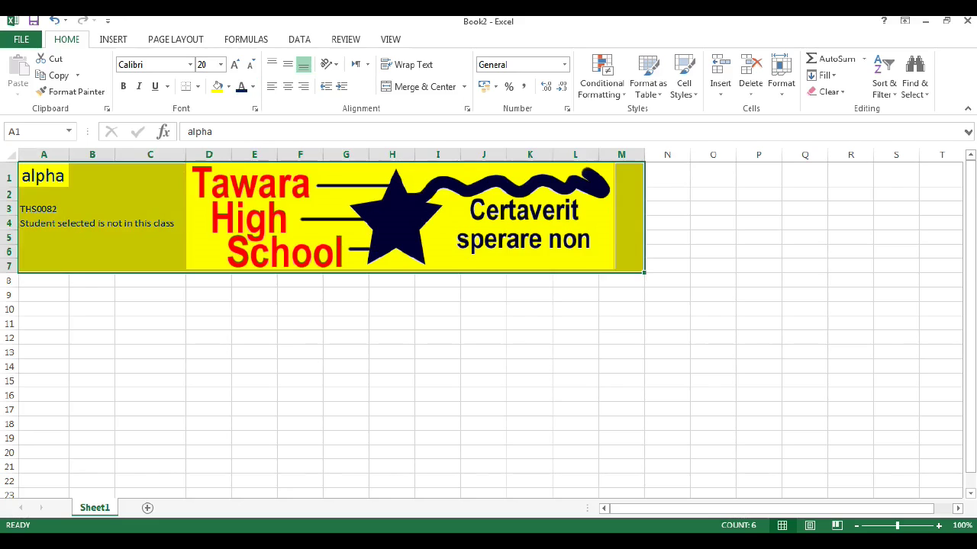
Step: Set the font size of A1:M7 to 16 and fit column A's width to its contents
{"action": "left_click", "coordinate": [221, 65]}
{"action": "type", "text": "16"}
{"action": "key", "text": "Return"}
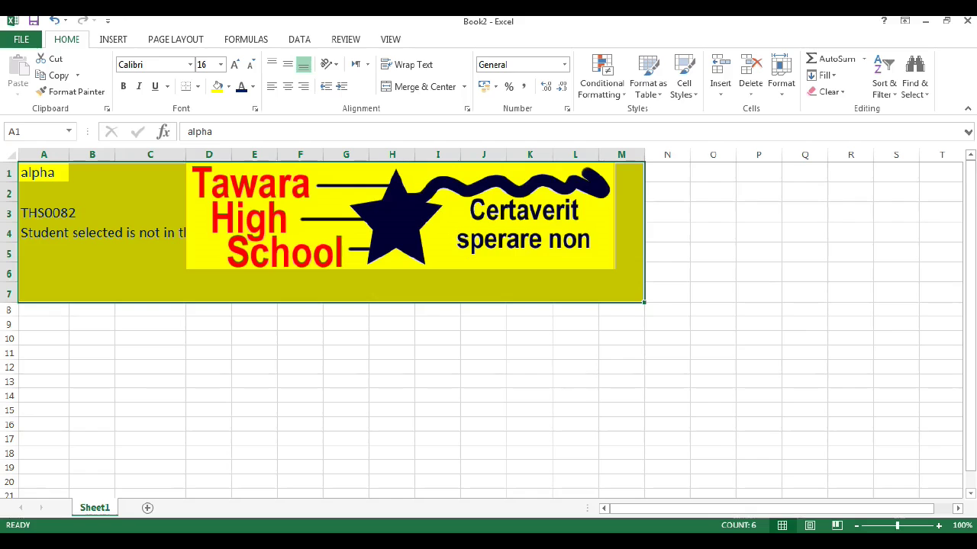
{"action": "double_click", "coordinate": [68, 155]}
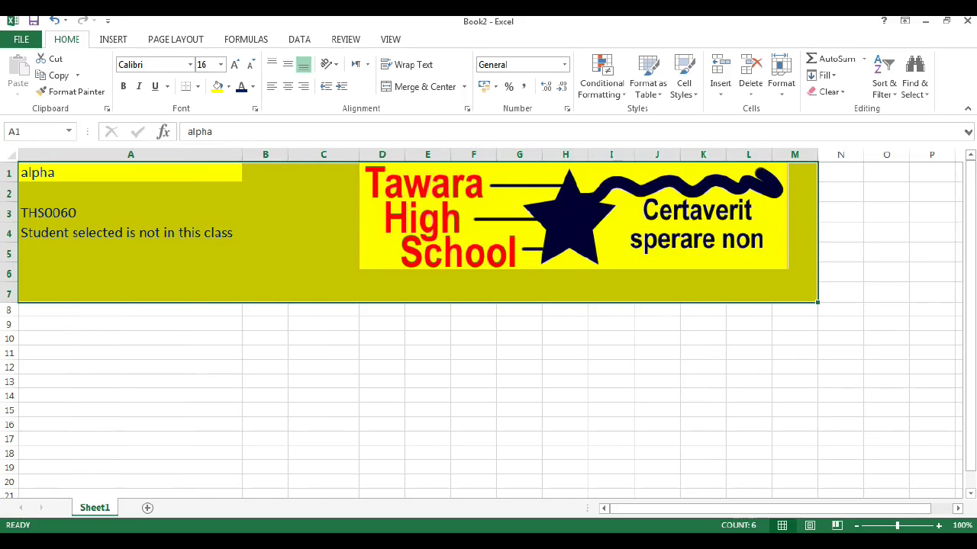
Step: Move the logo next to the text in column A, starting at column B, and deselect it
{"action": "left_click", "coordinate": [323, 324]}
{"action": "left_click_drag", "start_coordinate": [573, 221], "coordinate": [452, 225]}
{"action": "left_click", "coordinate": [473, 353]}
{"action": "left_click", "coordinate": [473, 353]}
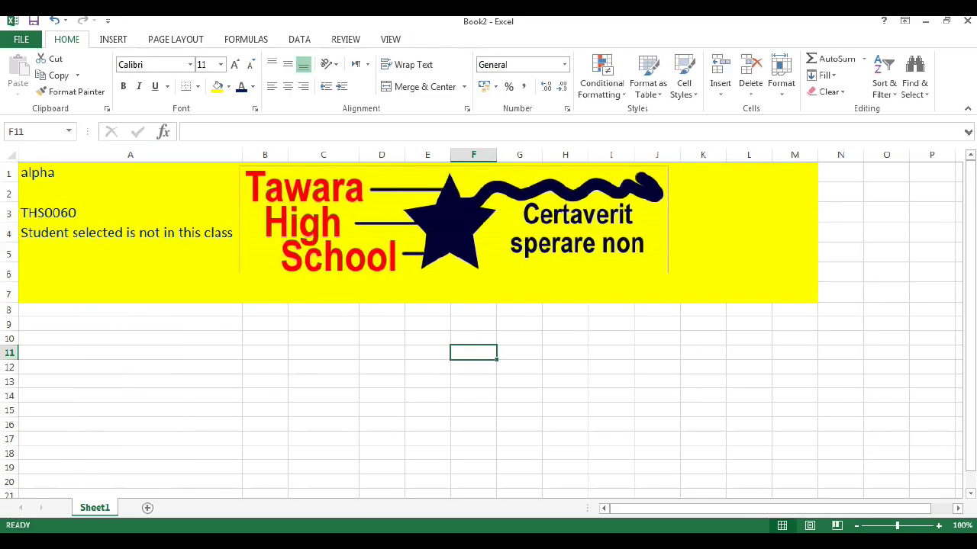
Step: Collapse columns L and M and narrow columns J and K so the yellow area ends near the logo's edge
{"action": "left_click_drag", "start_coordinate": [818, 155], "coordinate": [720, 155]}
{"action": "left_click_drag", "start_coordinate": [656, 155], "coordinate": [611, 155]}
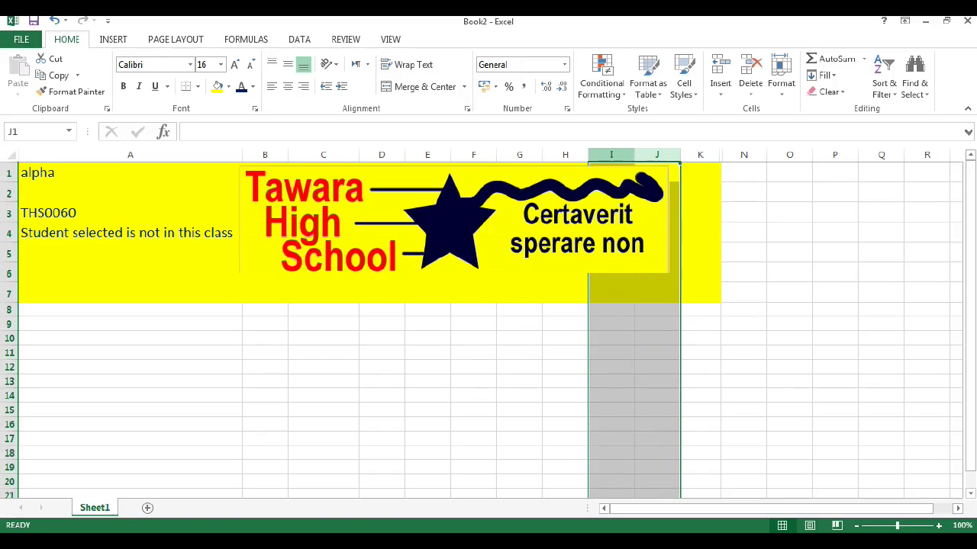
{"action": "left_click", "coordinate": [700, 155]}
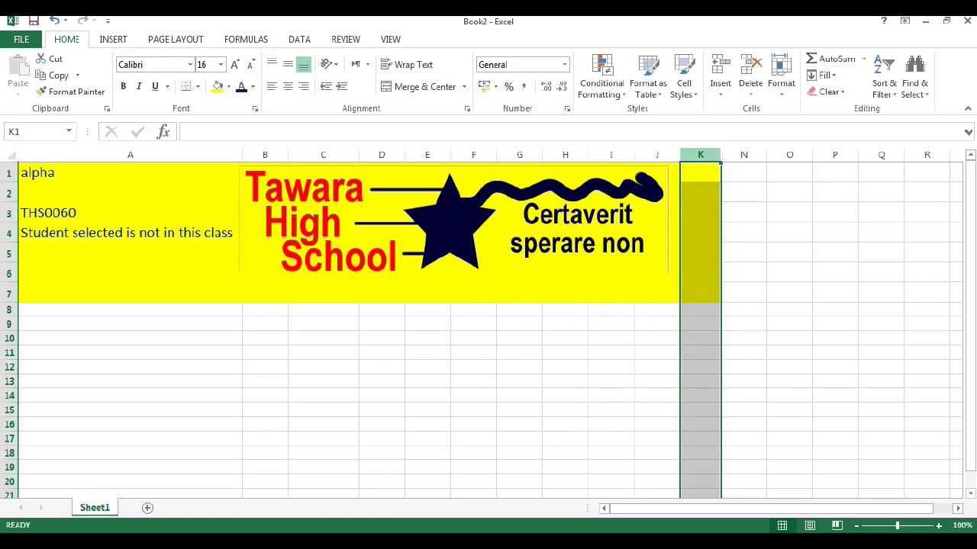
{"action": "mouse_move", "coordinate": [679, 155]}
{"action": "left_mouse_down"}
{"action": "mouse_move", "coordinate": [651, 155]}
{"action": "mouse_move", "coordinate": [691, 154]}
{"action": "mouse_move", "coordinate": [664, 154]}
{"action": "left_mouse_up"}
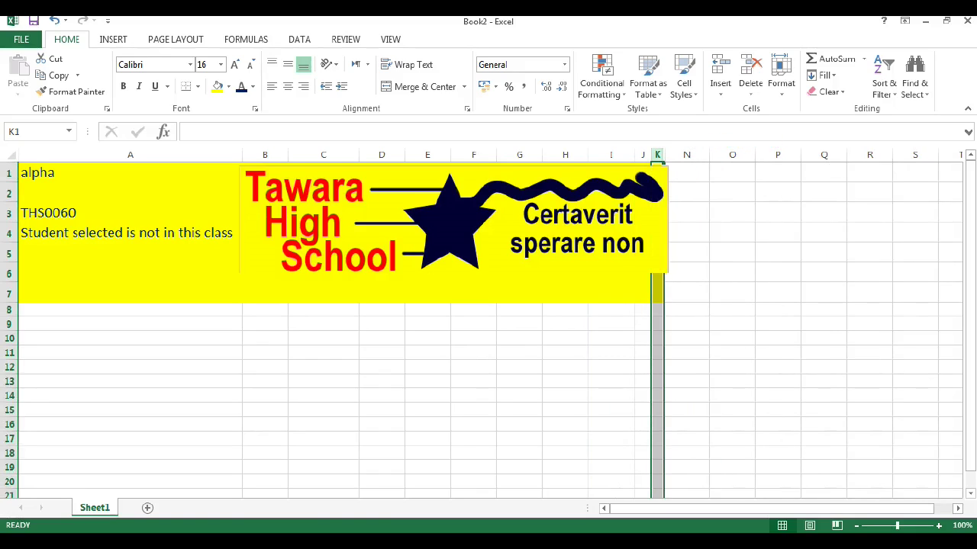
Step: Nudge the logo slightly left so that its right edge lines up with the end of the yellow area, and deselect it
{"action": "left_click", "coordinate": [565, 324]}
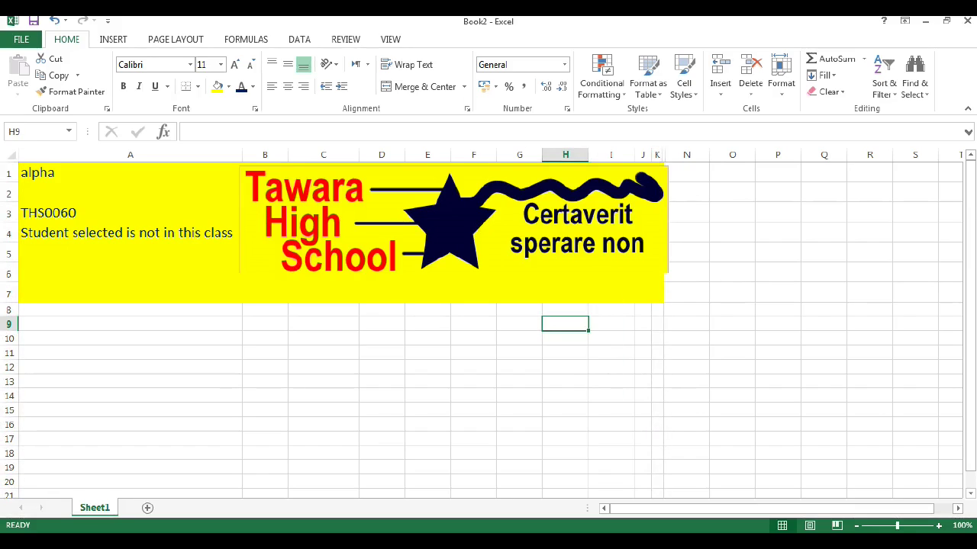
{"action": "left_click", "coordinate": [519, 229]}
{"action": "key", "text": "Left"}
{"action": "key", "text": "Left"}
{"action": "key", "text": "Left"}
{"action": "key", "text": "Left"}
{"action": "key", "text": "Left"}
{"action": "key", "text": "Left"}
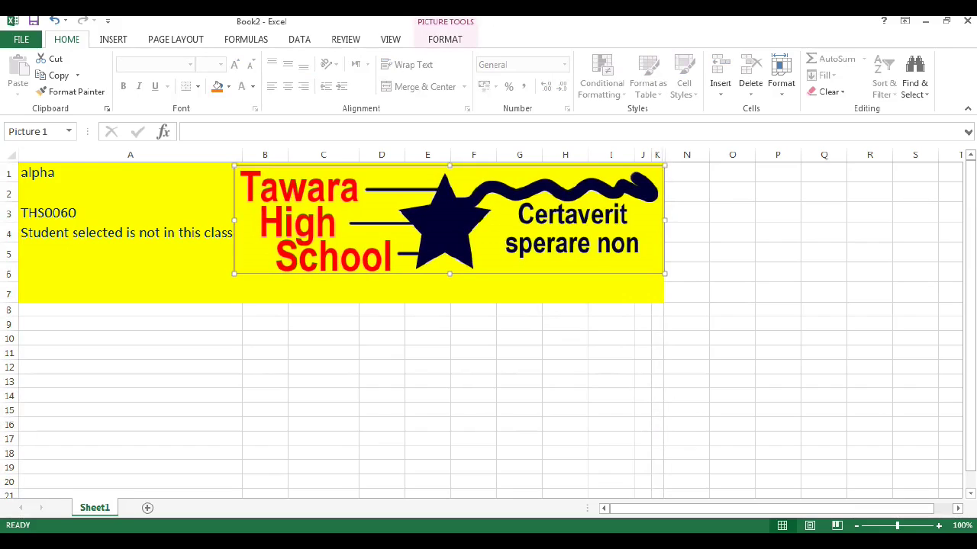
{"action": "left_click", "coordinate": [566, 367]}
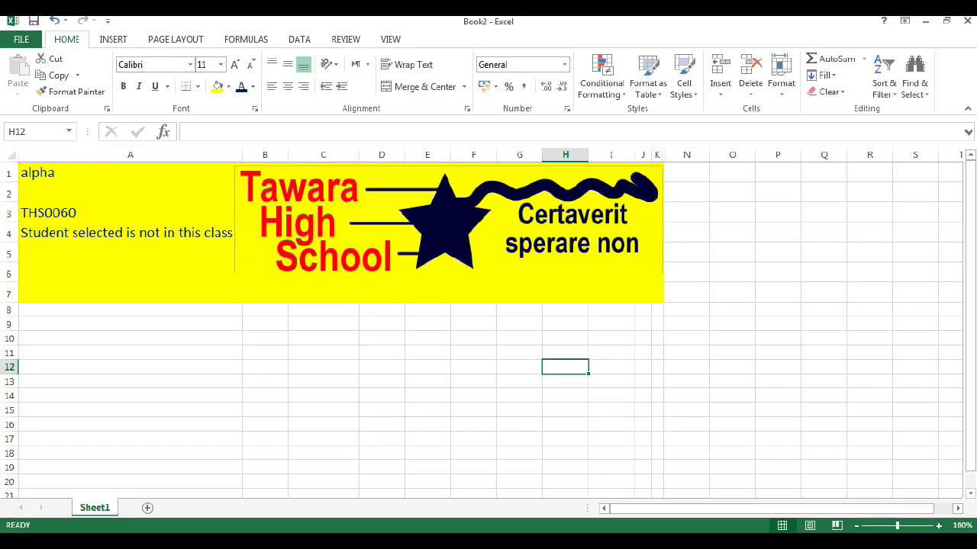
Step: Shrink row 7 to a thin strip so the yellow area ends just below the logo, and return to cell A1
{"action": "left_click", "coordinate": [130, 294]}
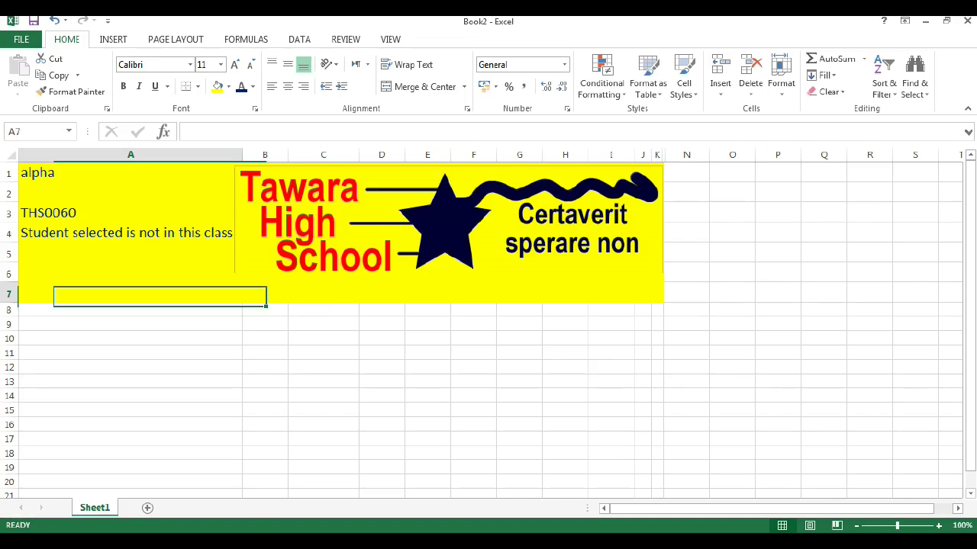
{"action": "left_click_drag", "start_coordinate": [9, 303], "coordinate": [9, 288]}
{"action": "left_click", "coordinate": [131, 338]}
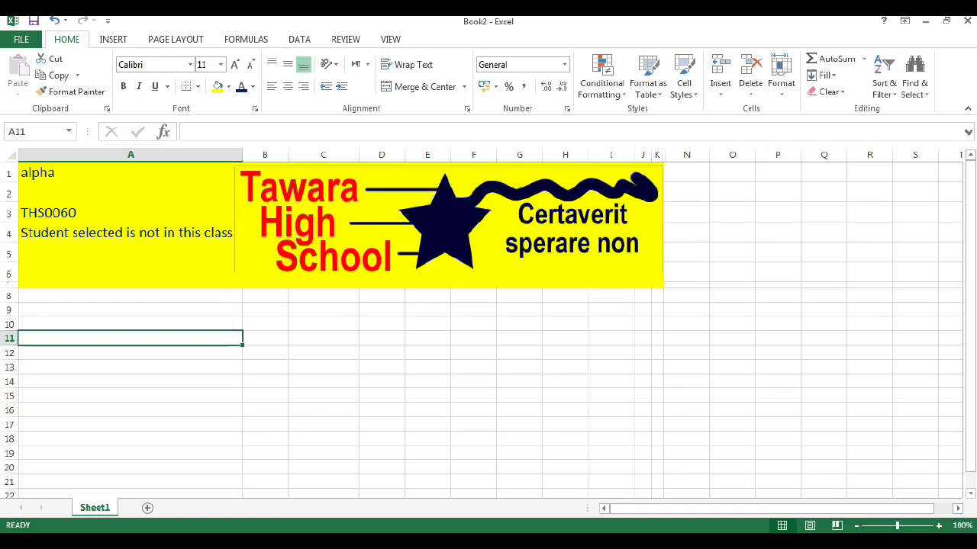
{"action": "left_click", "coordinate": [131, 173]}
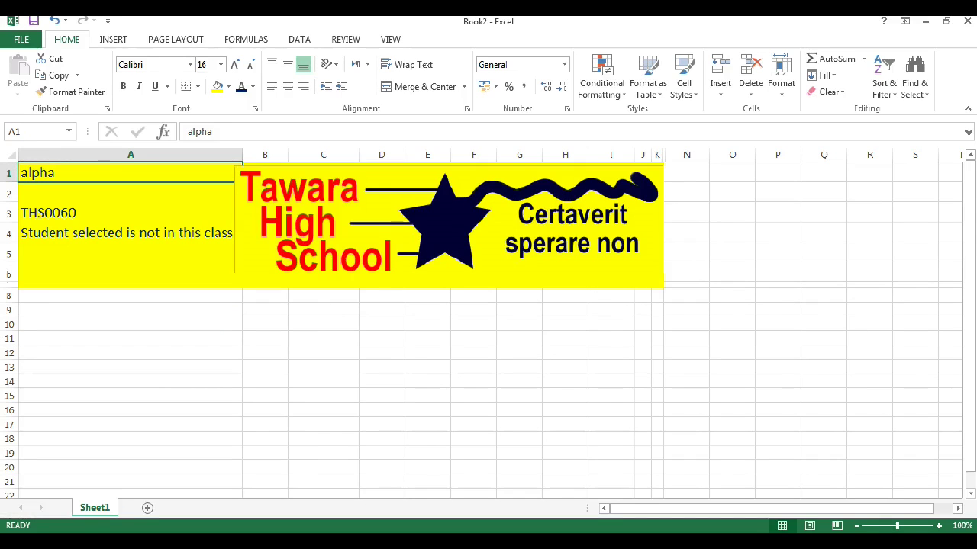
Step: Switch to the question paper 9713_w15_qp_02.pdf in Acrobat Reader and review which screenshots question 4 requires in the Evidence Document
{"action": "key", "text": "alt+Tab"}
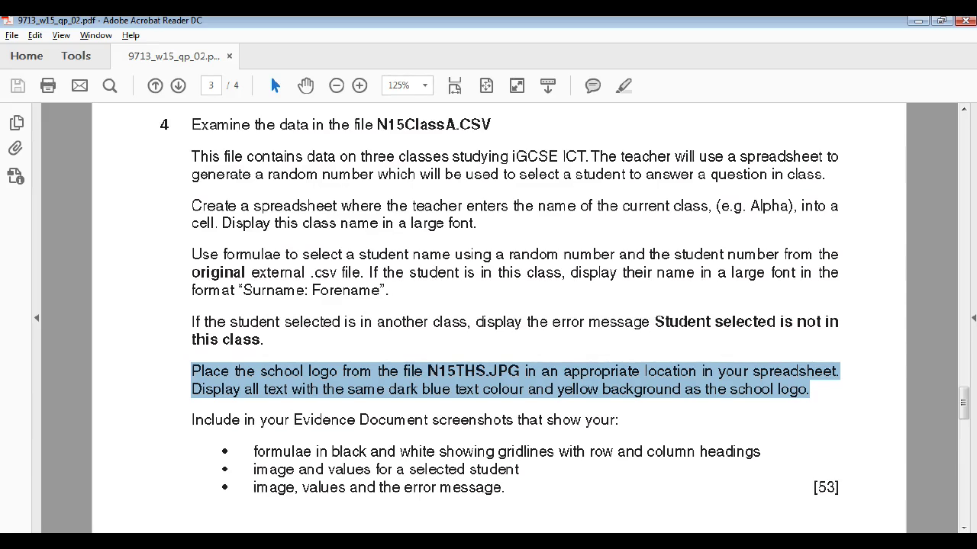
{"action": "triple_click", "coordinate": [521, 421]}
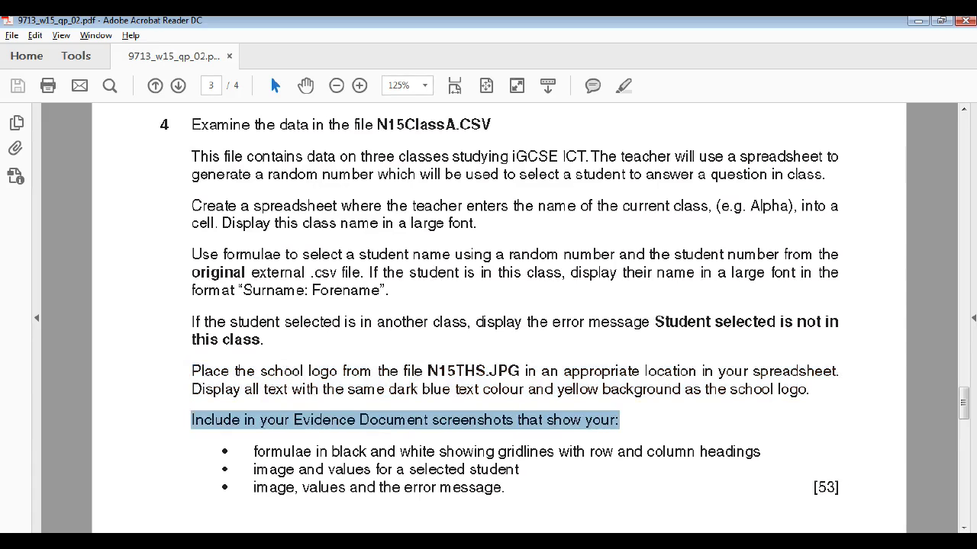
{"action": "left_click_drag", "start_coordinate": [253, 451], "coordinate": [761, 451]}
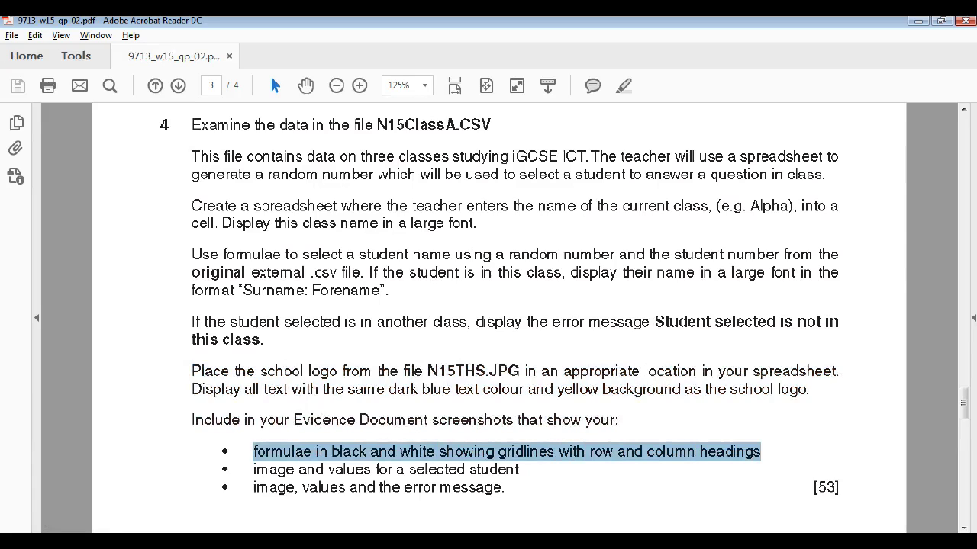
{"action": "triple_click", "coordinate": [268, 469]}
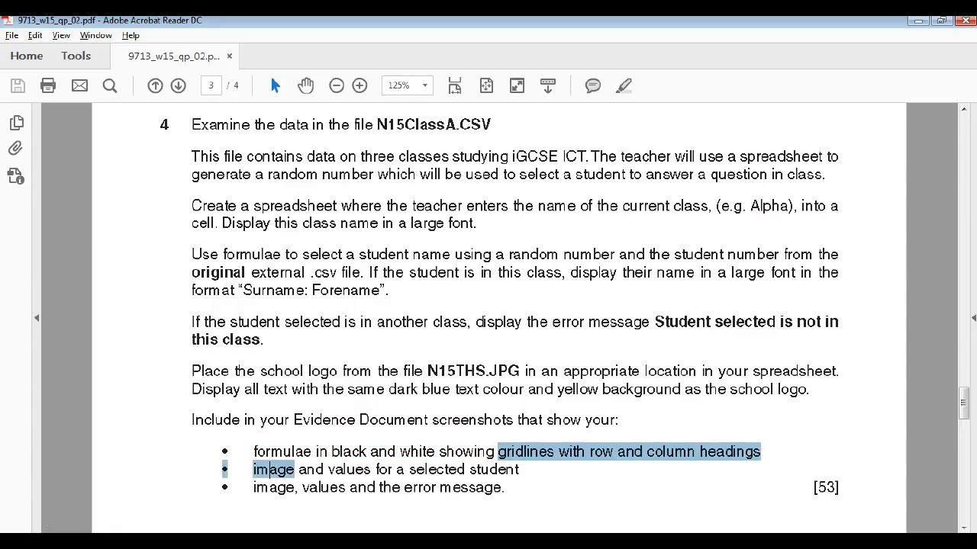
{"action": "left_click_drag", "start_coordinate": [254, 488], "coordinate": [436, 487]}
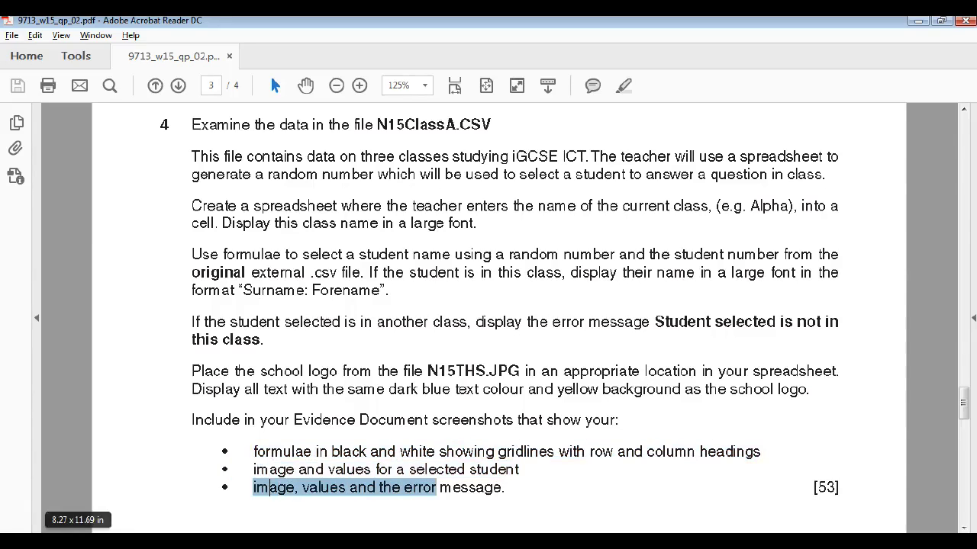